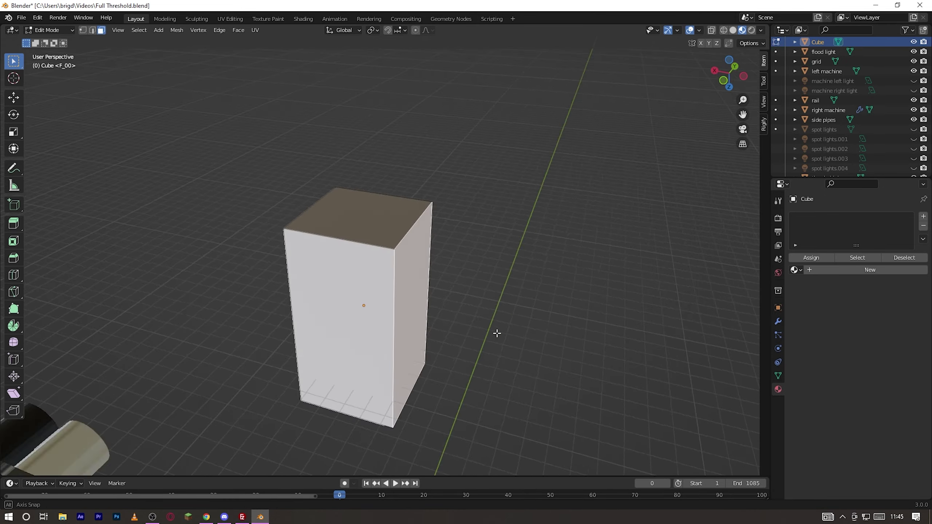
scroll(531, 339, up, 4)
middle_drag(370, 275, 181, 273)
scroll(385, 308, down, 4)
mouse_move(385, 308)
middle_down()
mouse_move(480, 325)
mouse_move(402, 306)
middle_up()
scroll(401, 306, up, 4)
scroll(376, 318, up, 2)
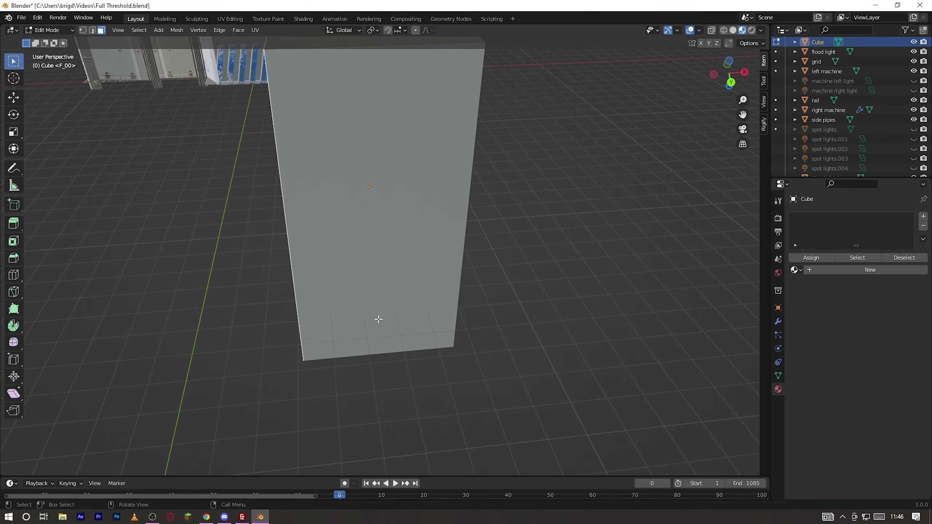
mouse_move(369, 321)
middle_down()
mouse_move(468, 323)
mouse_move(370, 333)
middle_up()
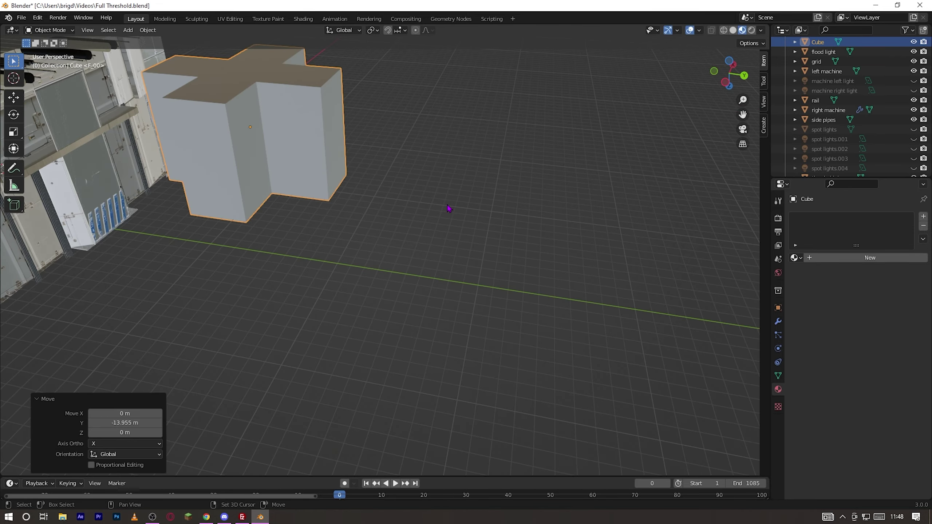
Reposition the cross-shaped pillar along the X axis and about 16.8 m along Y, in front of the building
middle_drag(447, 208, 516, 250)
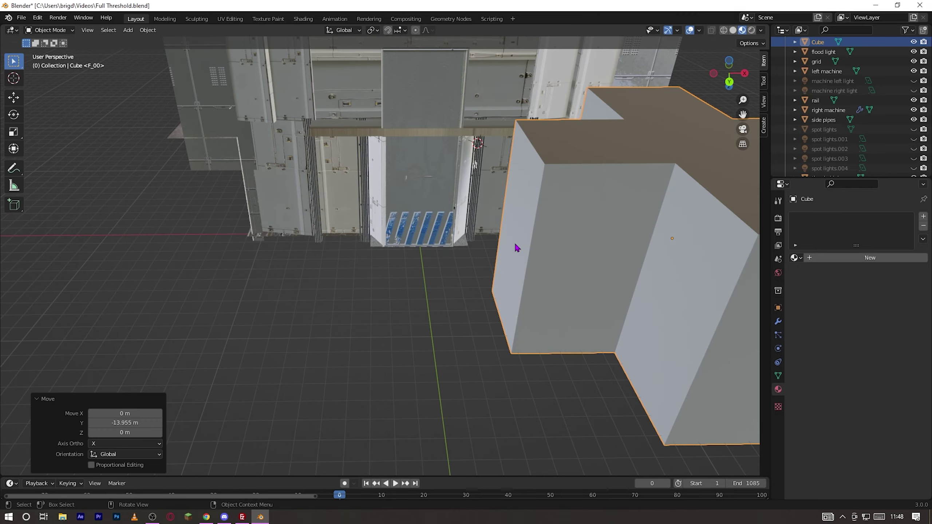
scroll(517, 249, up, 4)
key(g)
key(x)
click(511, 236)
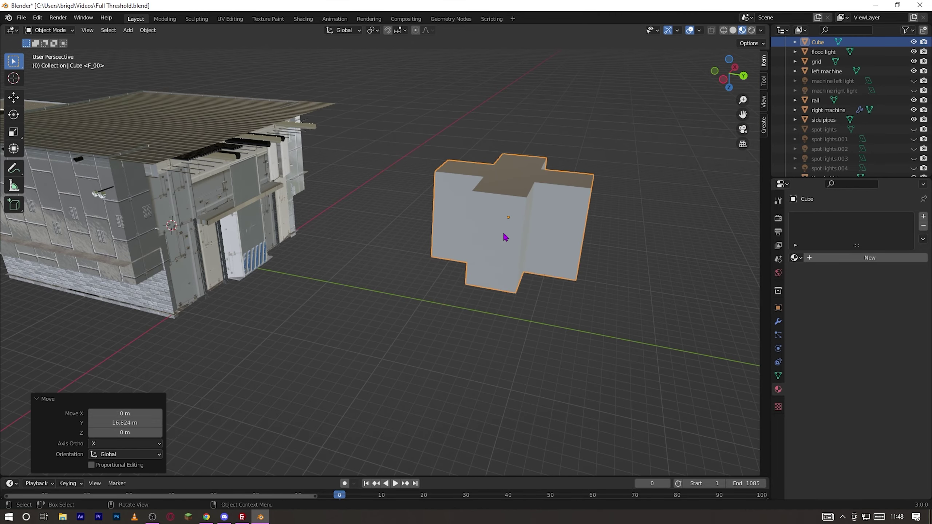
Duplicate the pillar to the opposite side of the Y axis, and duplicate the resulting pair about 30.5 m along Y
middle_drag(503, 235, 477, 288)
scroll(461, 225, up, 4)
middle_drag(415, 308, 442, 304)
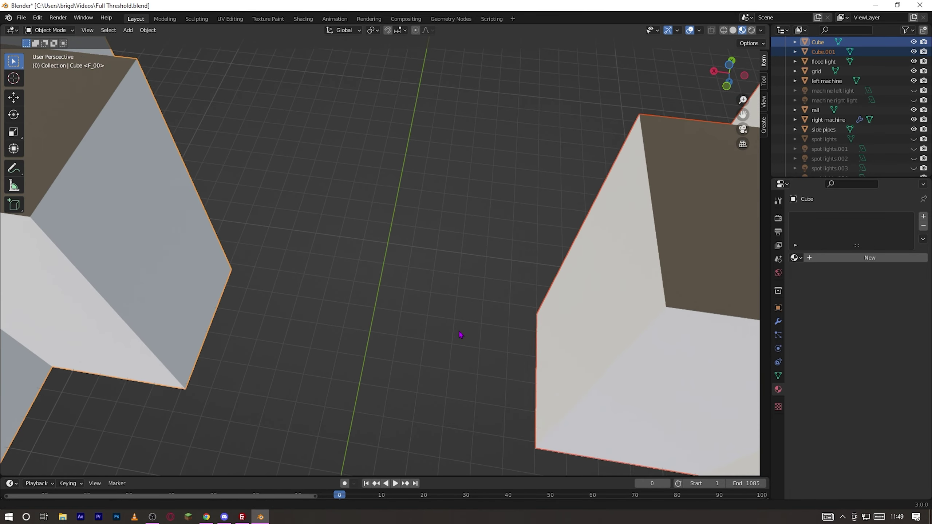
middle_drag(458, 333, 442, 306)
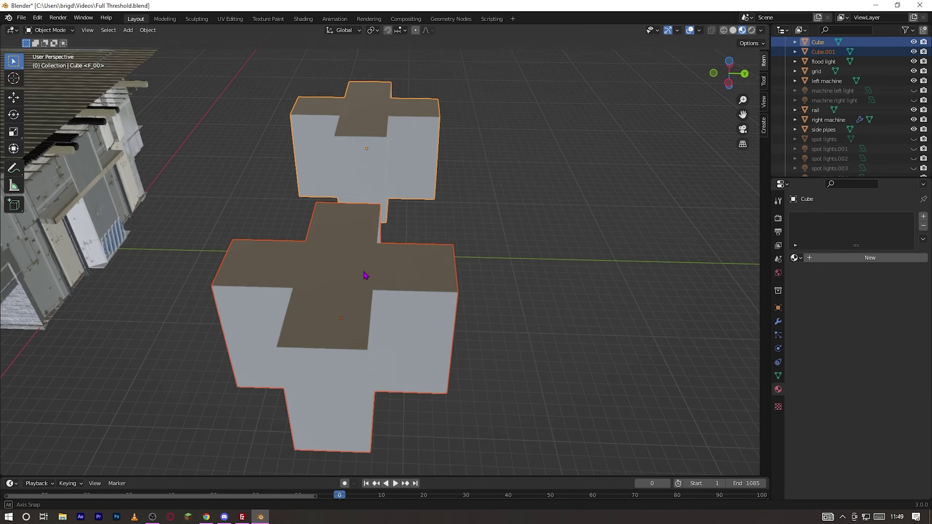
middle_drag(364, 275, 312, 254)
key(shift+d)
key(y)
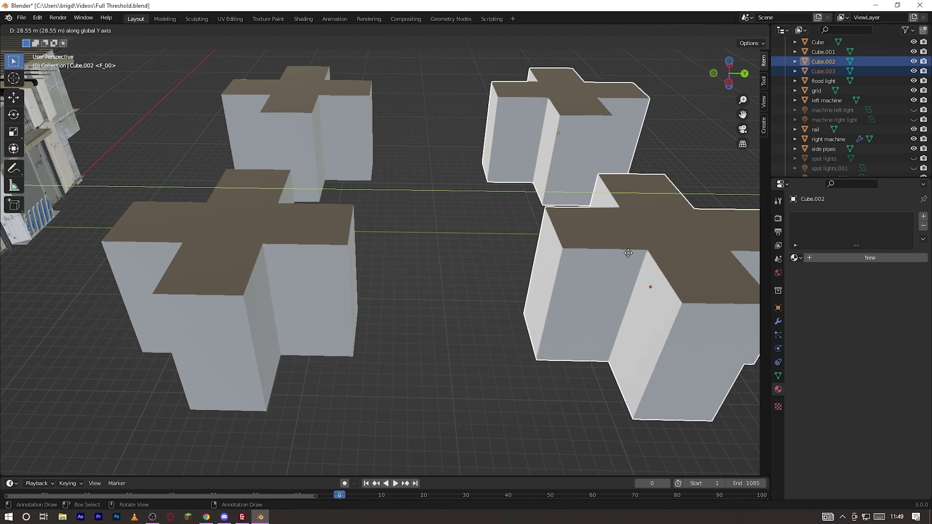
click(482, 261)
Select all four cross-shaped pillars and duplicate them along the Y axis to extend both rows
scroll(339, 348, down, 4)
middle_drag(434, 273, 460, 250)
scroll(460, 250, up, 4)
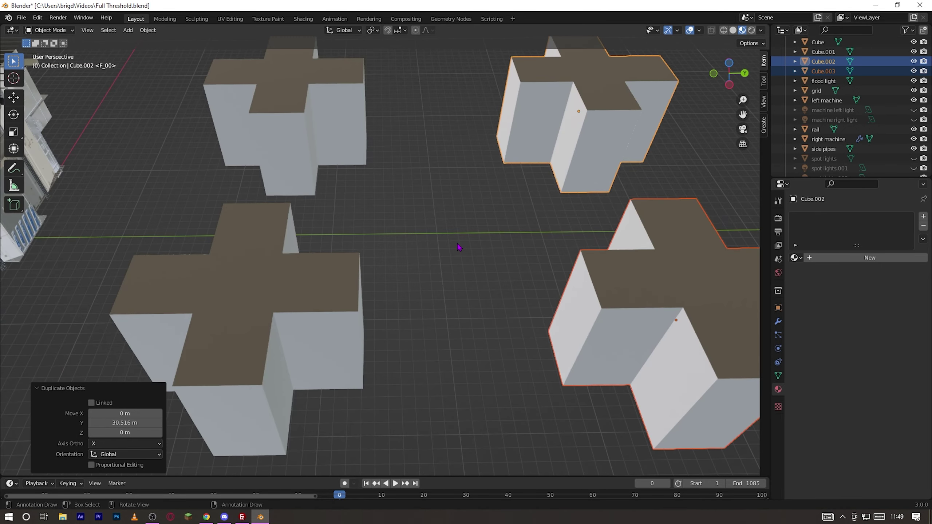
shift+click(299, 265)
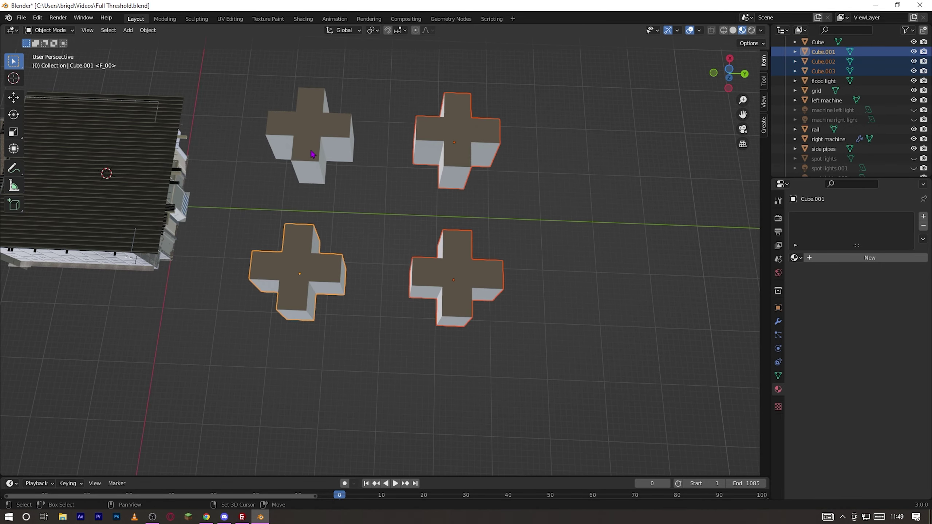
shift+click(312, 154)
shift+middle_drag(533, 238, 371, 236)
scroll(368, 237, up, 5)
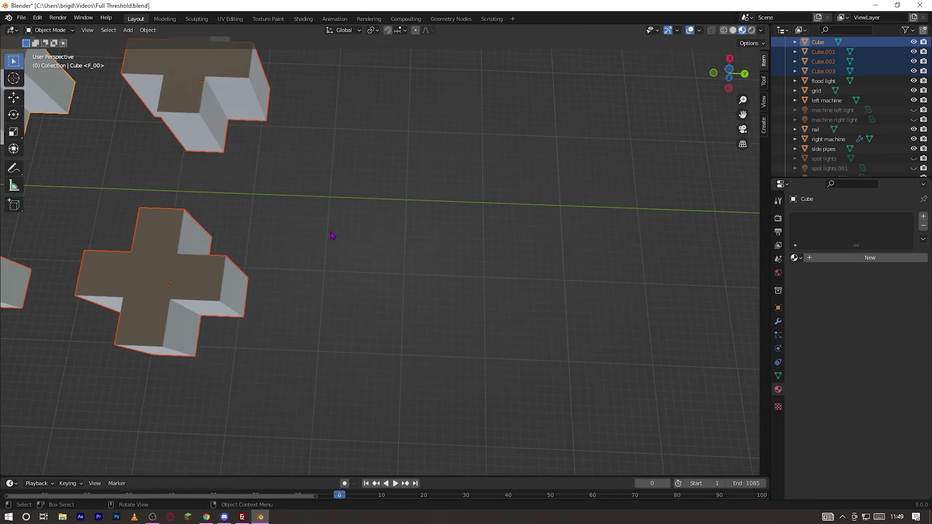
key(shift+d)
key(y)
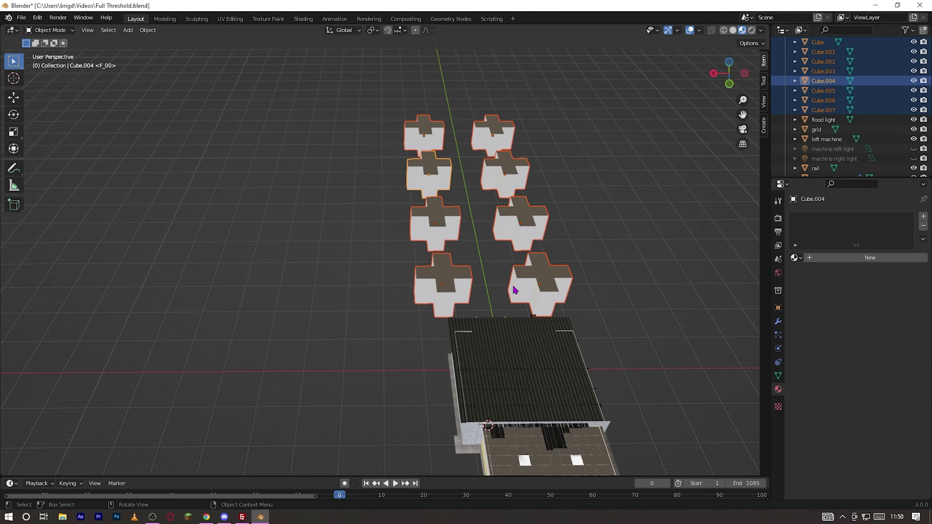
Duplicate the block of eight pillars along the X axis and shift the copies along X to match the existing spacing
scroll(393, 265, up, 4)
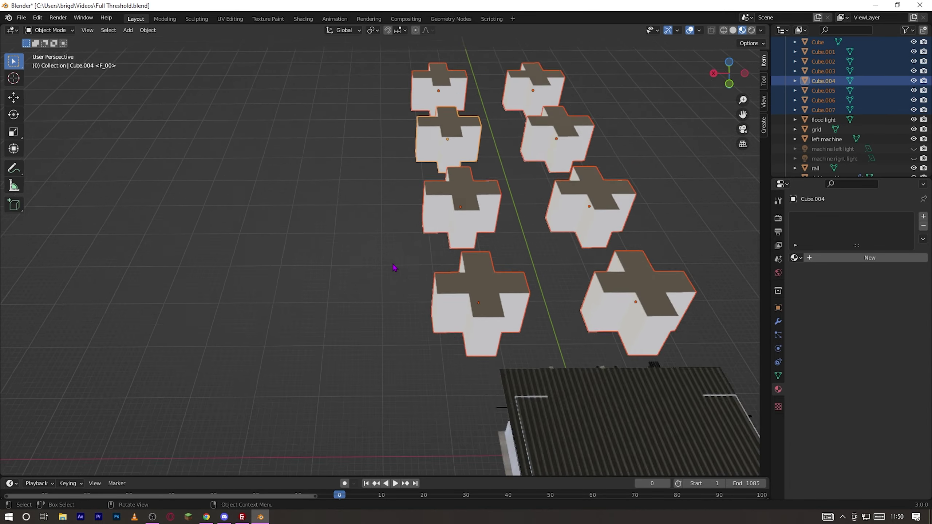
key(shift+d)
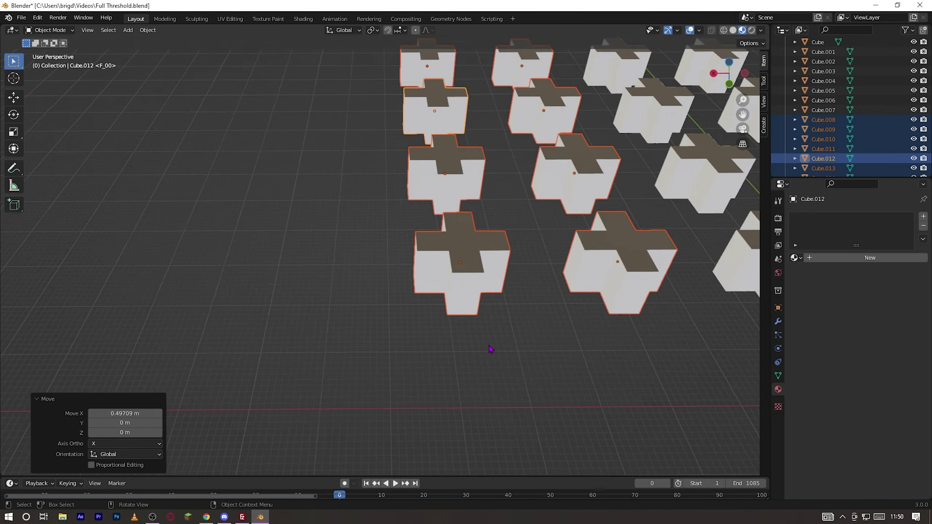
scroll(492, 350, up, 6)
key(g)
key(x)
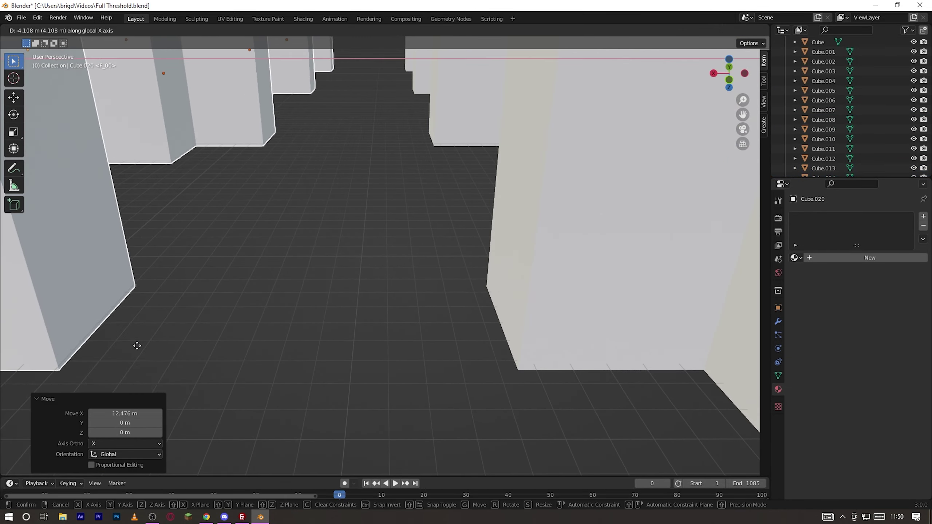
click(133, 344)
scroll(146, 341, down, 6)
middle_drag(367, 320, 389, 368)
drag(231, 152, 281, 239)
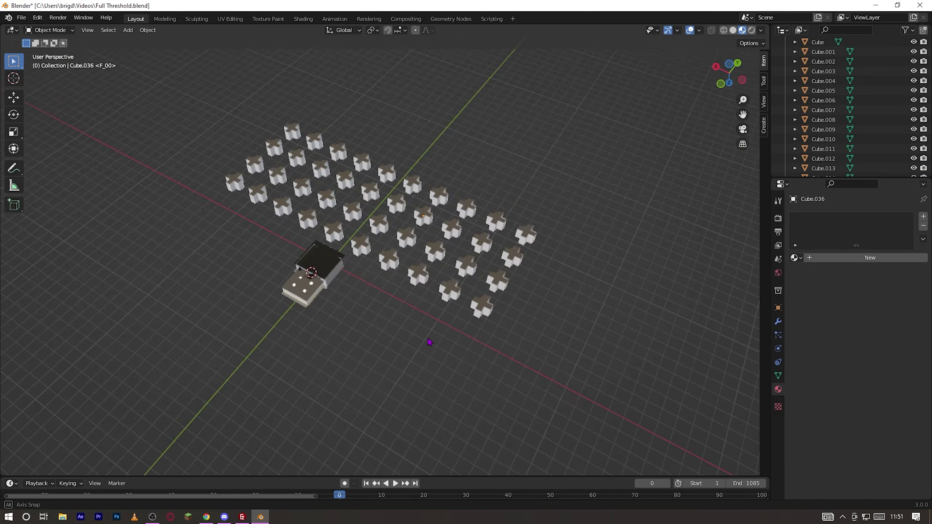
Try to add a plane at the 3D cursor inside the building
scroll(426, 341, up, 6)
middle_drag(396, 273, 393, 315)
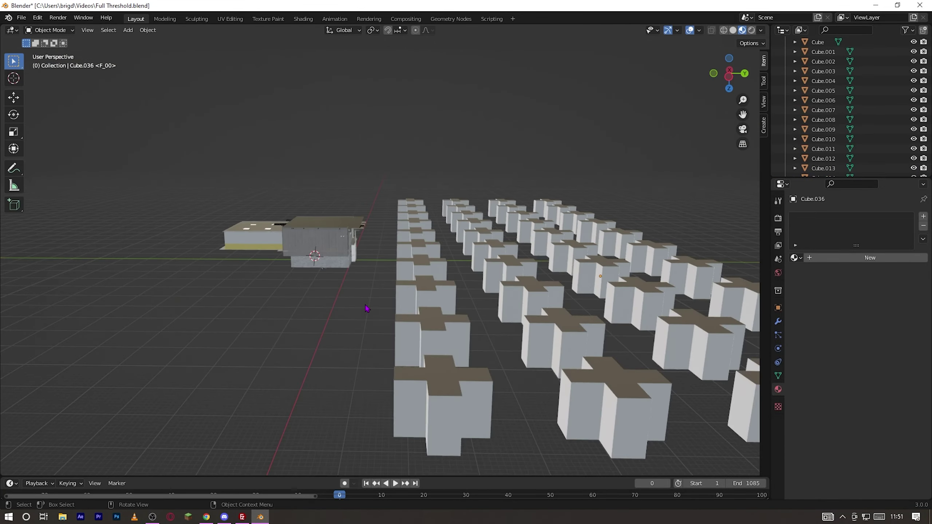
key(a)
key(g)
key(y)
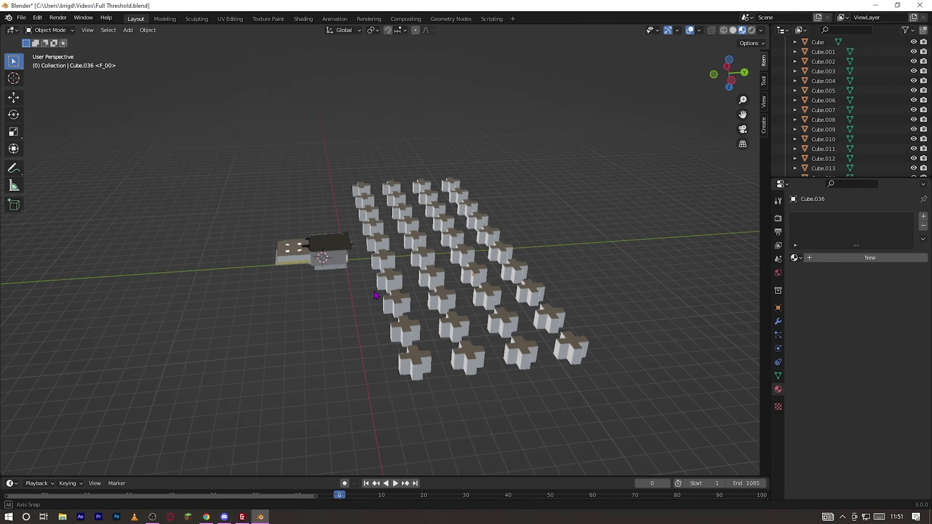
click(128, 30)
click(228, 38)
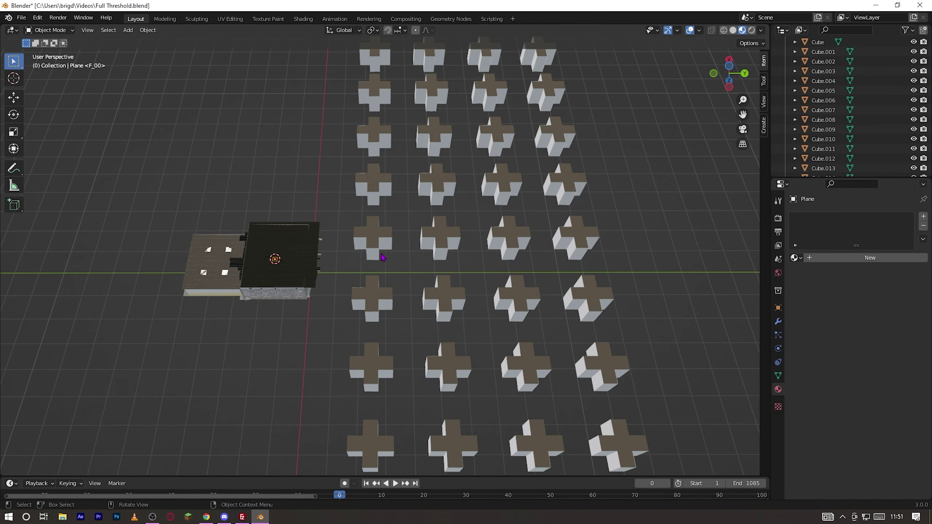
Select the whole grid of pillars and join them into one object
drag(375, 160, 547, 421)
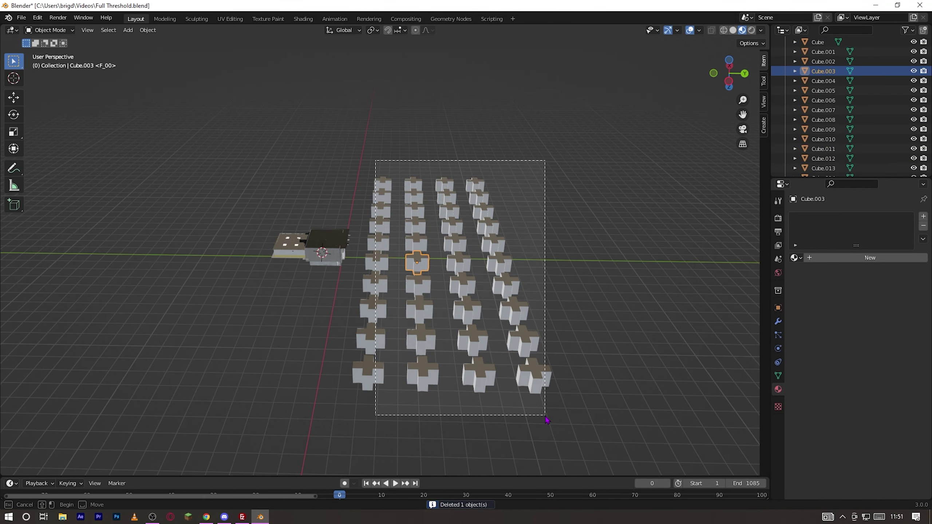
right_click(508, 267)
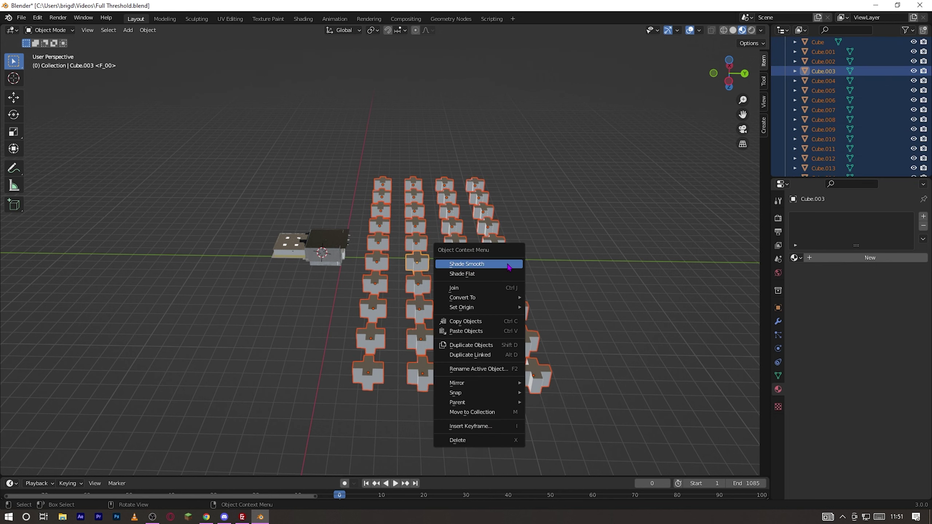
click(494, 288)
Add a plane in front of the building and move it about 27 m along the Y axis
scroll(455, 271, up, 5)
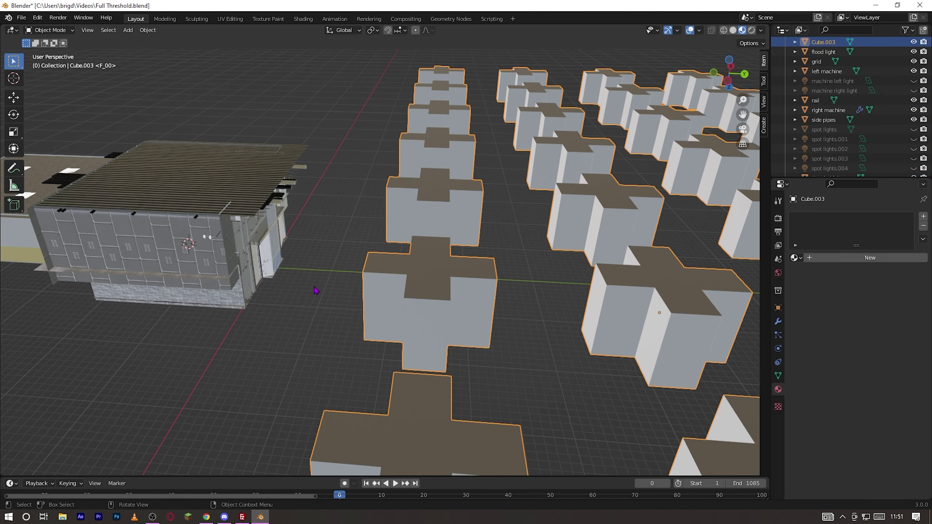
click(129, 29)
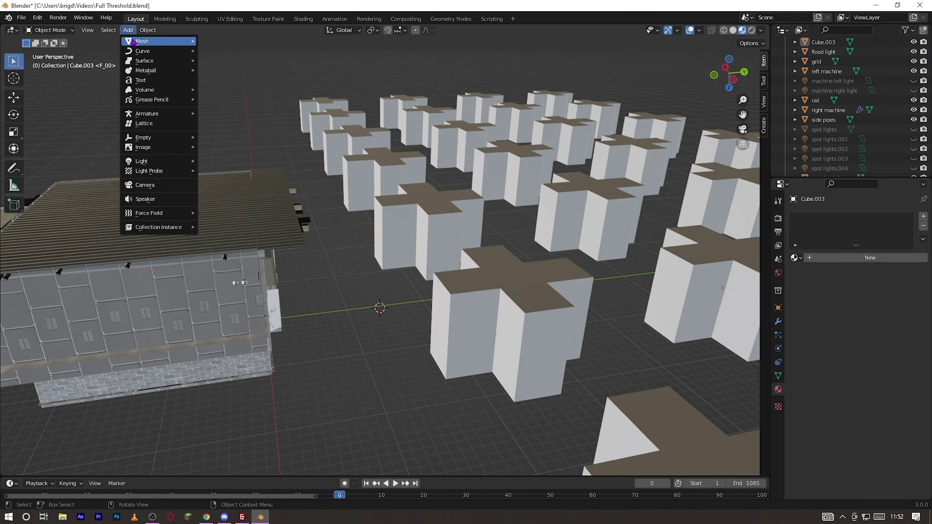
mouse_move(133, 40)
click(224, 43)
key(g)
key(y)
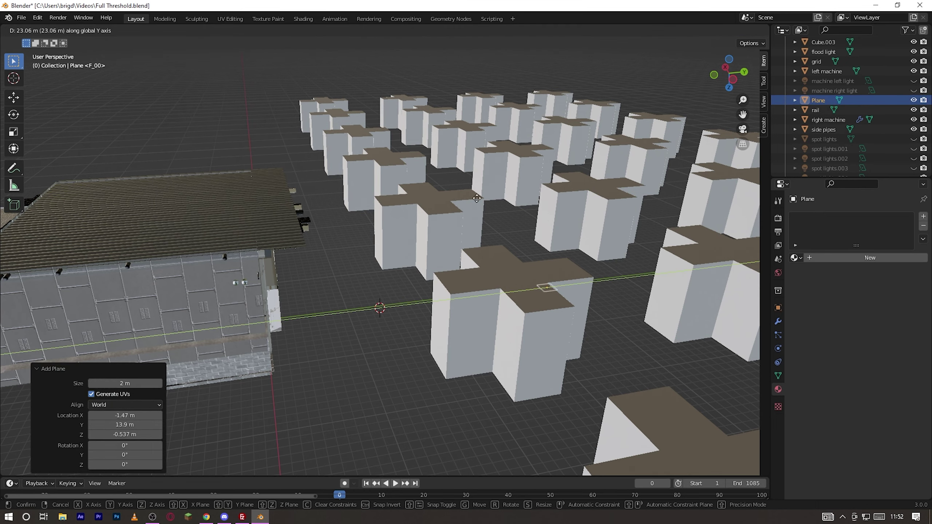
click(508, 204)
Raise the plane about 0.44 m and move it along Y to the middle of the pillar grid
shift+middle_drag(533, 268, 418, 260)
scroll(418, 259, up, 3)
middle_drag(418, 259, 397, 235)
shift+middle_drag(524, 272, 449, 273)
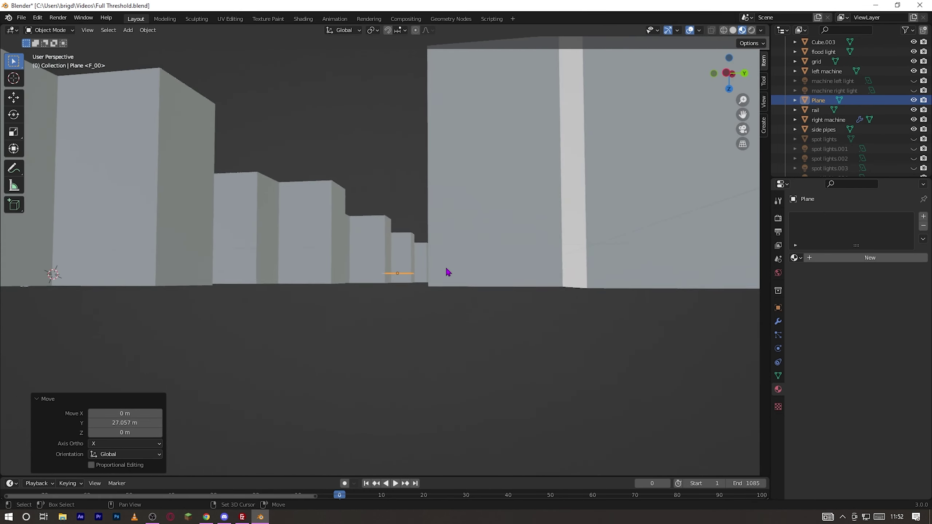
scroll(392, 273, up, 3)
shift+middle_drag(391, 273, 473, 299)
scroll(448, 288, down, 4)
key(g)
key(y)
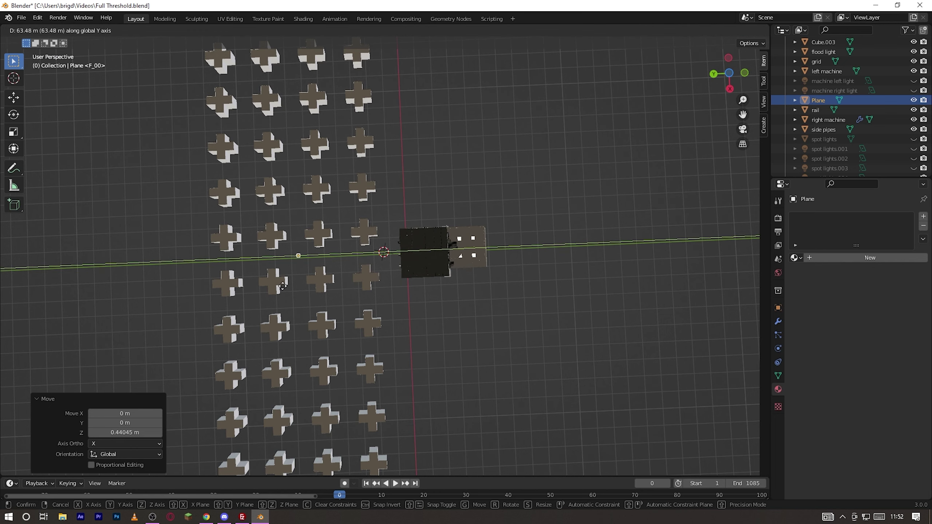
click(283, 288)
Shift the plane about 1.29 m along the X axis to center it among the pillars
middle_drag(283, 288, 427, 294)
key(g)
key(x)
click(420, 261)
Scale the plane along X by about 130 to span the full width of the pillar grid
scroll(426, 293, down, 4)
key(s)
key(x)
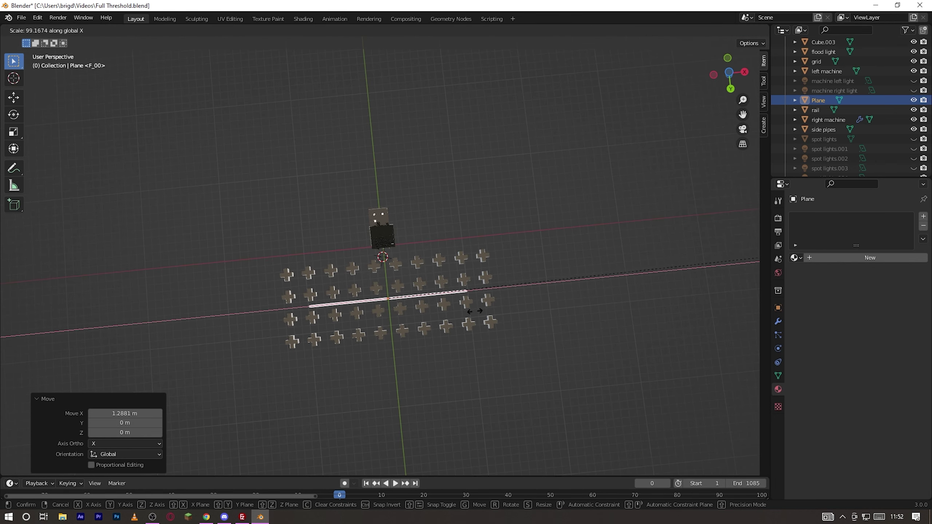
click(80, 226)
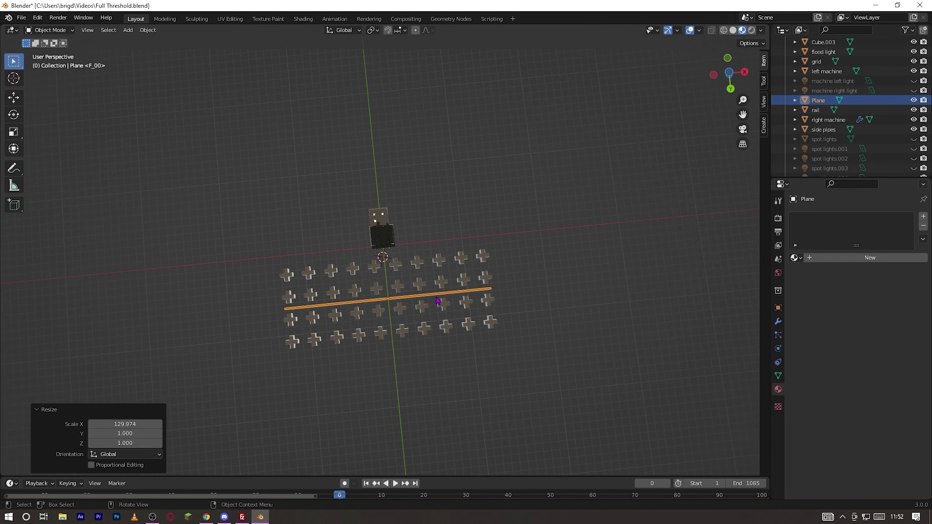
Scale the plane along the Y axis to form a floor beneath all the pillar rows
middle_drag(438, 301, 550, 306)
key(s)
key(z)
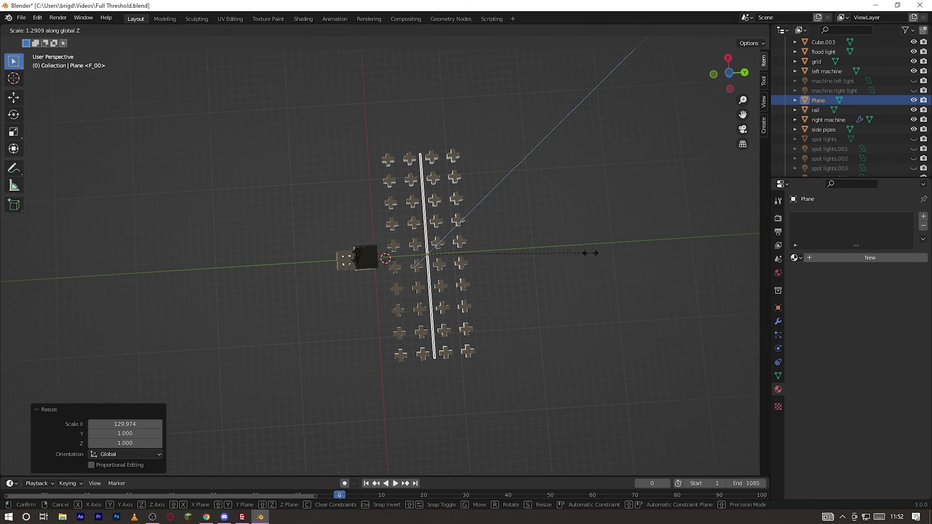
key(y)
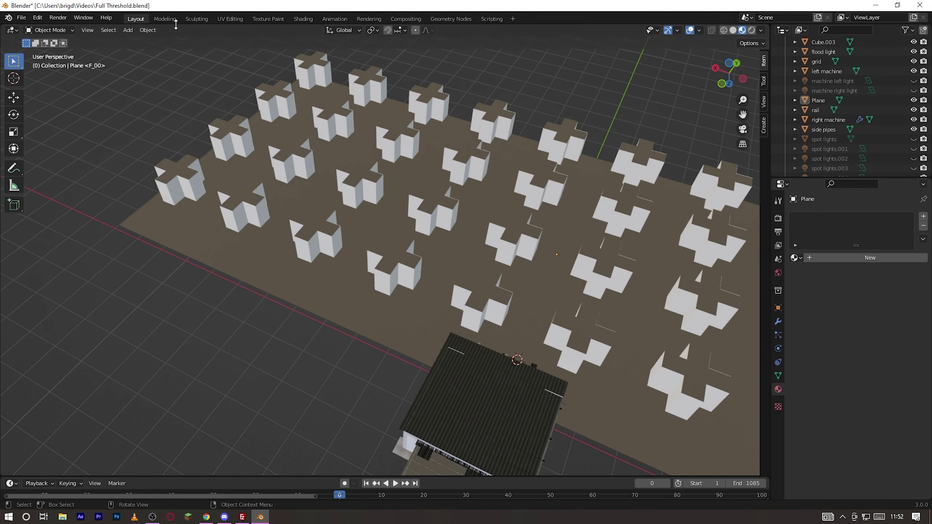
Add a cube and move it about 36.4 m along Y into the pillar grid
click(134, 32)
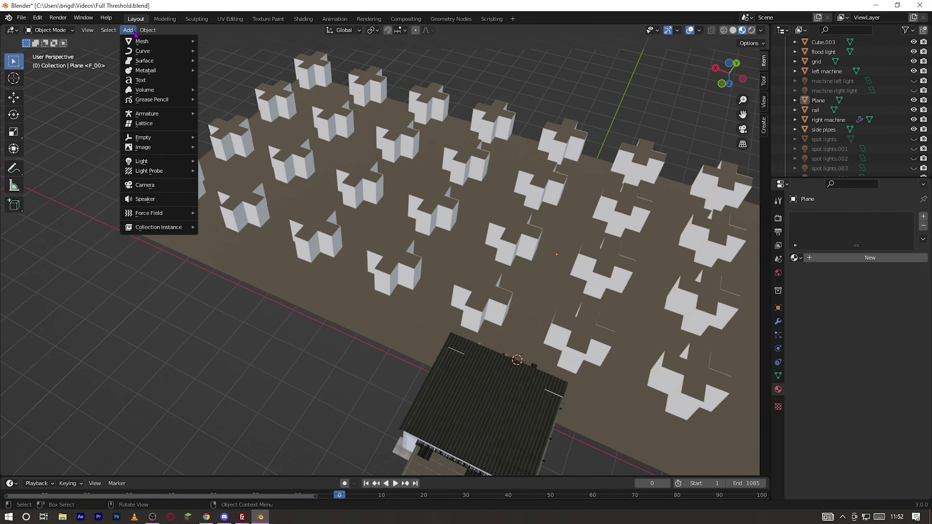
mouse_move(189, 40)
click(219, 50)
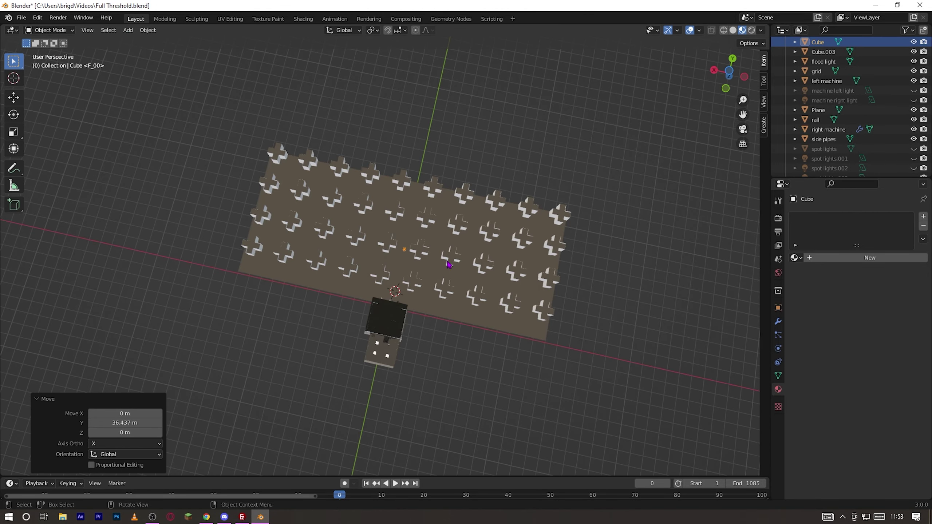
Scale the cube into a long, low box that encloses the pillar field at about pillar height
middle_drag(448, 261, 420, 277)
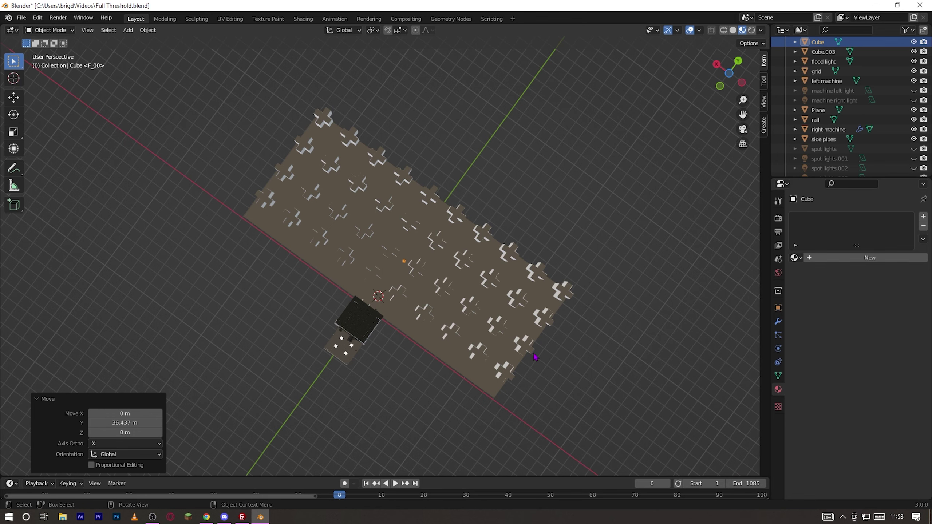
key(s)
key(z)
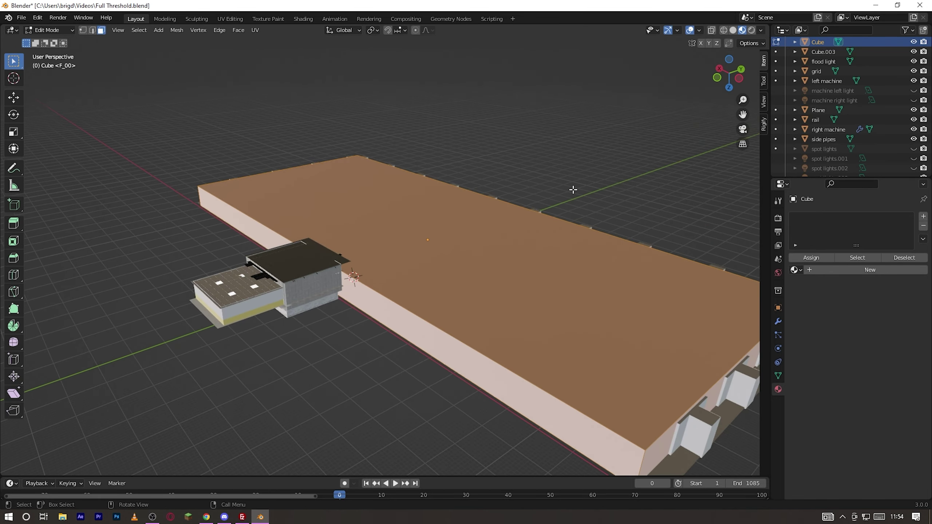
Remove the top face of the enclosing box, leaving open-topped walls around the pillars
click(573, 191)
middle_drag(513, 266, 501, 233)
right_click(428, 264)
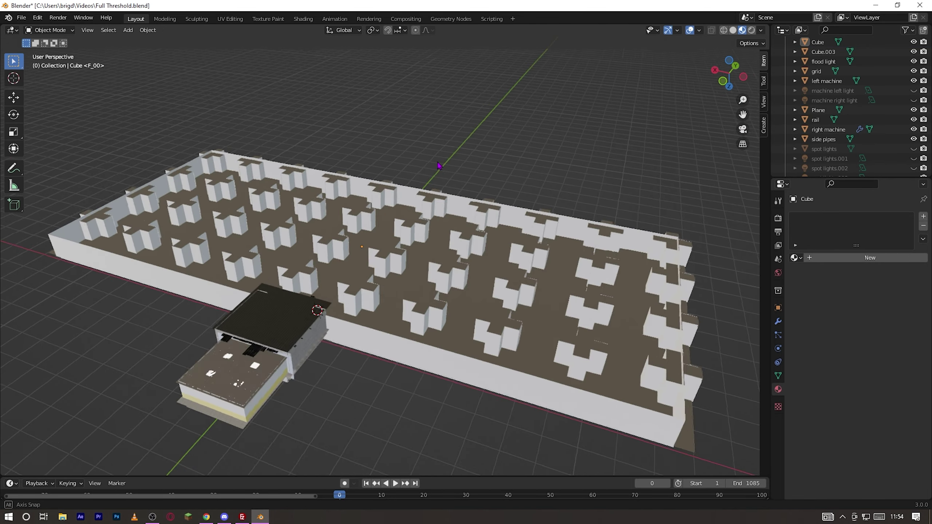
middle_drag(439, 166, 321, 223)
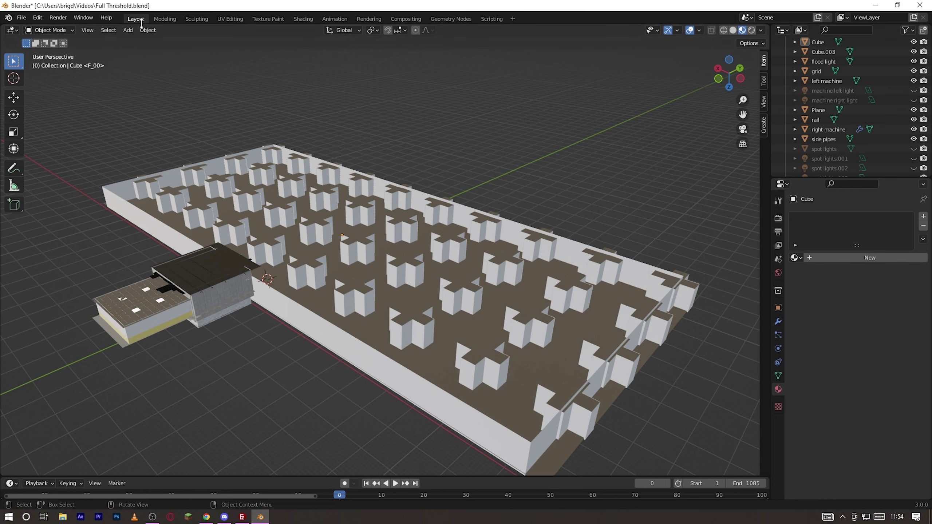
Add a plane and scale it into a single square ceiling tile beside one of the pillars
click(134, 33)
mouse_move(139, 42)
click(220, 40)
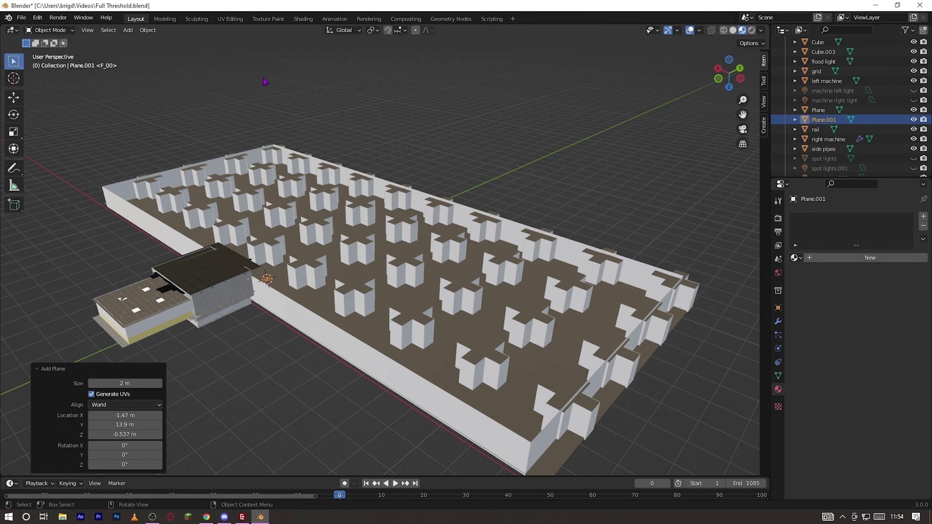
key(s)
key(Return)
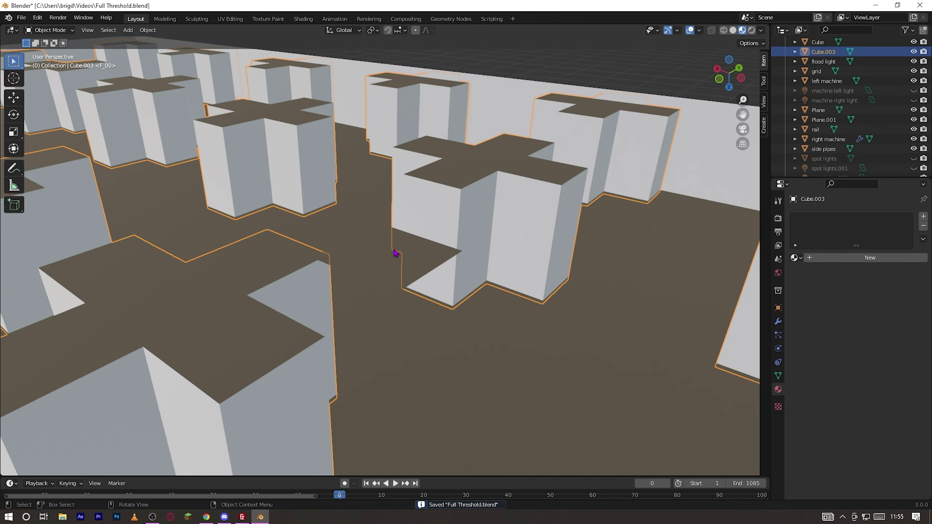
click(394, 253)
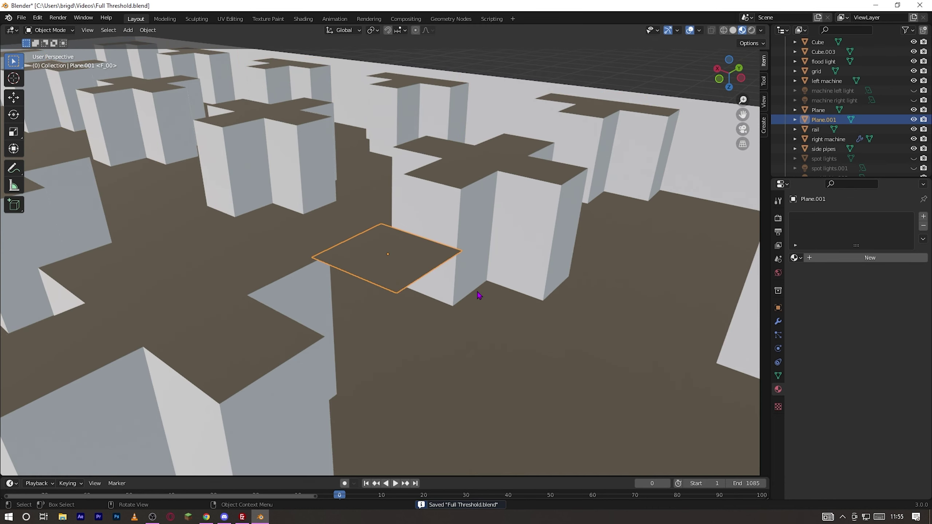
Inset the new plane's face by about 0.07 m to form a thin border around the tile
key(Tab)
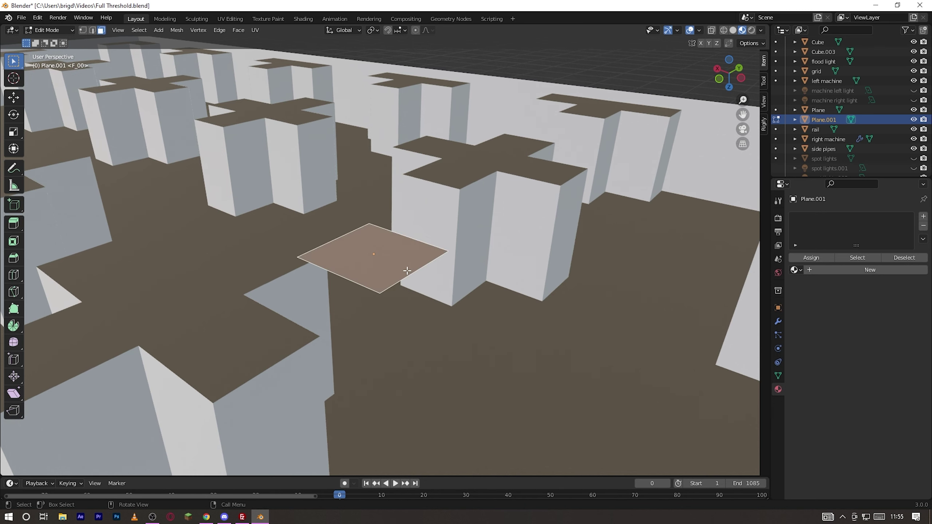
key(i)
click(404, 270)
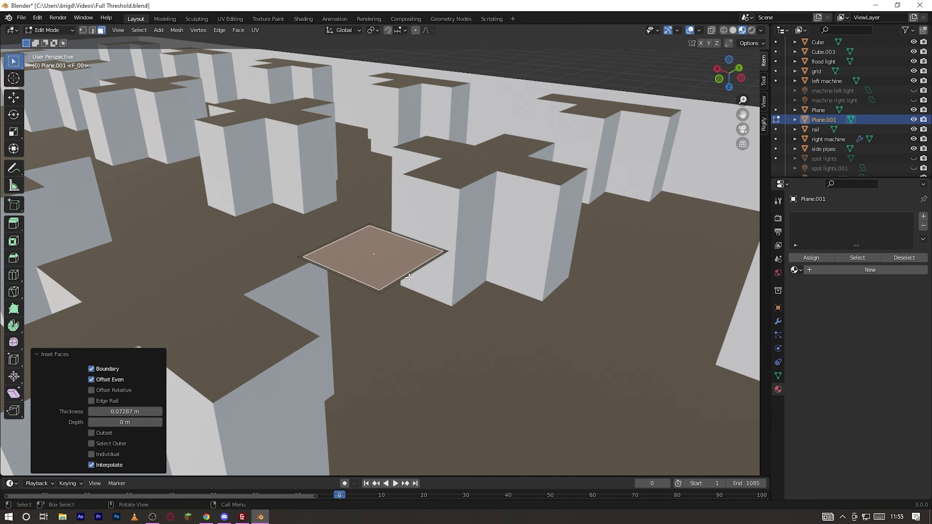
Invert the face selection and extrude the tile's border faces about 0.02 m along their normal
key(ctrl+i)
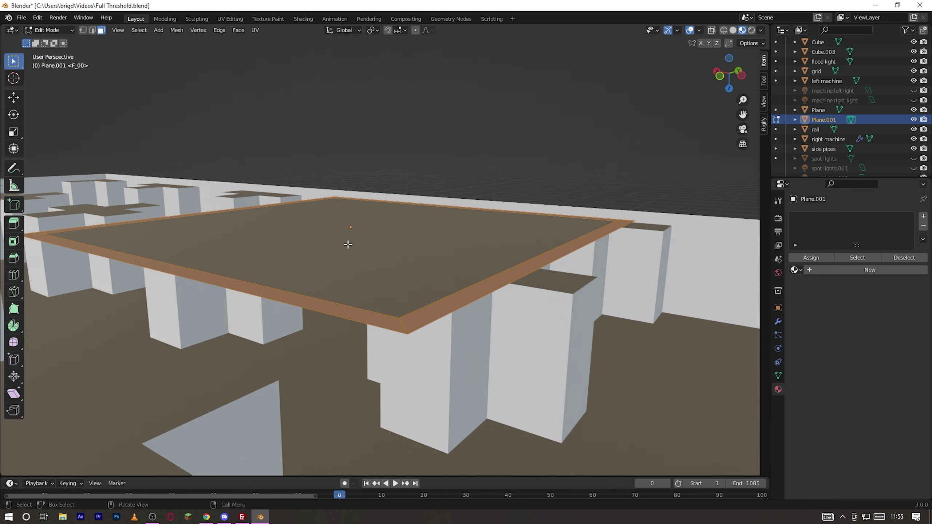
key(e)
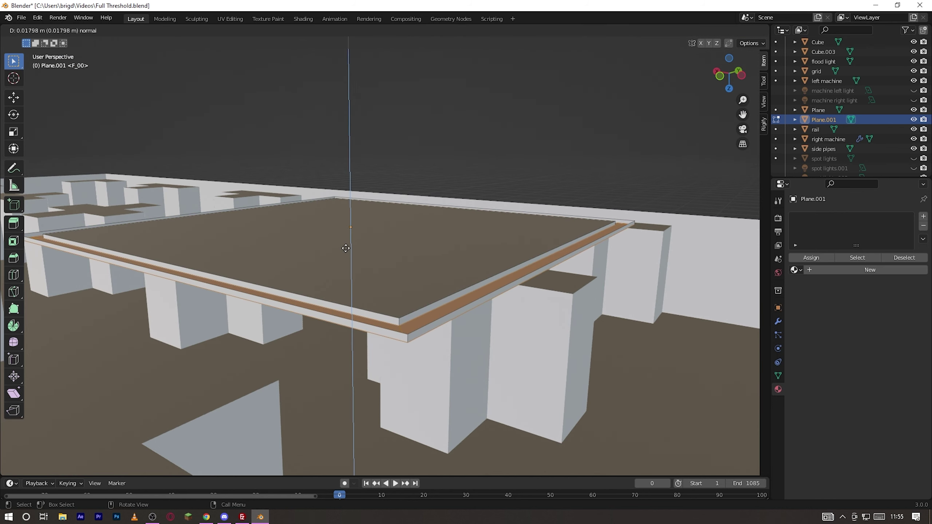
click(346, 250)
middle_drag(436, 289, 436, 290)
key(Tab)
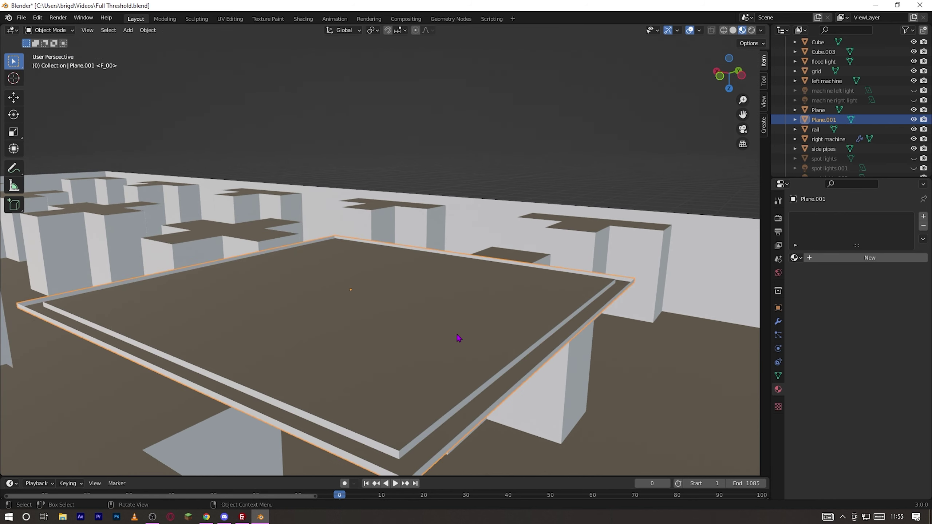
Give the tile a new material with the ceiling_tile_04_512.png image texture's Color output connected to Base Color
middle_drag(458, 334, 456, 335)
click(841, 258)
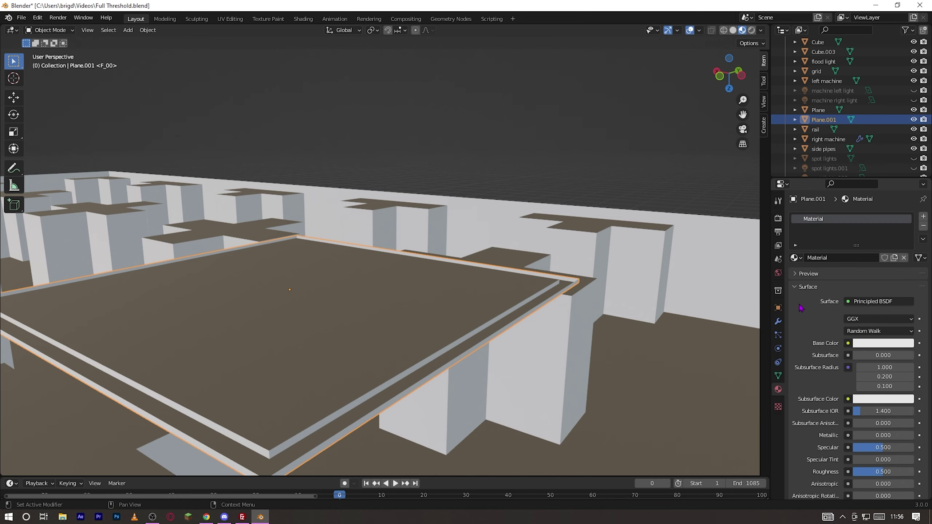
click(302, 19)
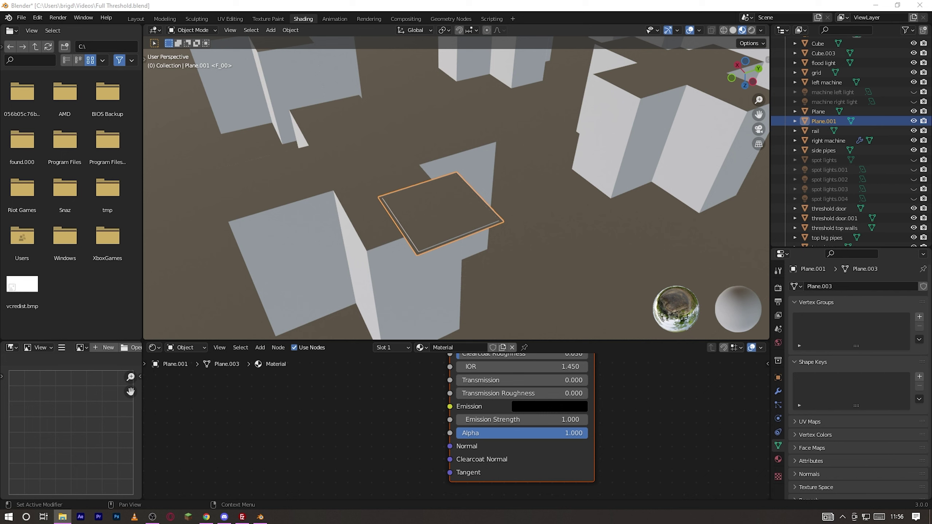
drag(391, 401, 391, 402)
middle_drag(391, 402, 393, 436)
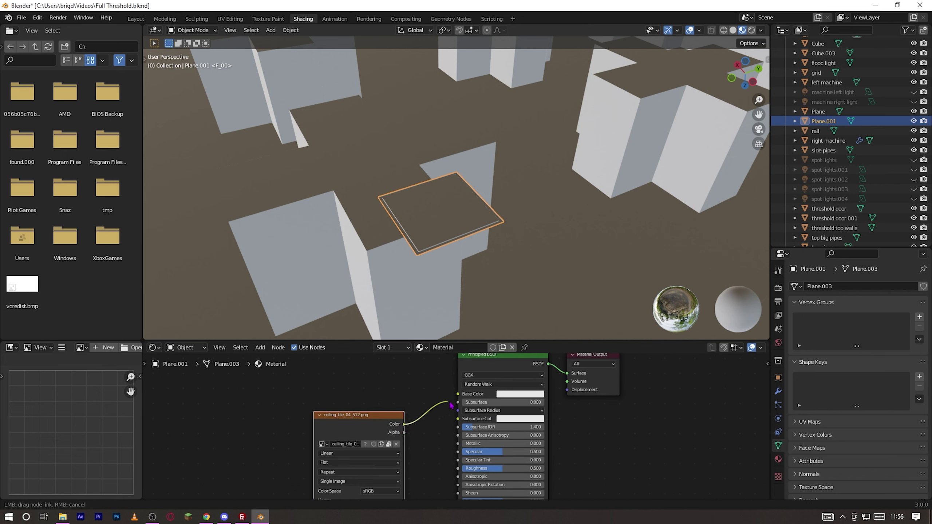
drag(451, 405, 458, 394)
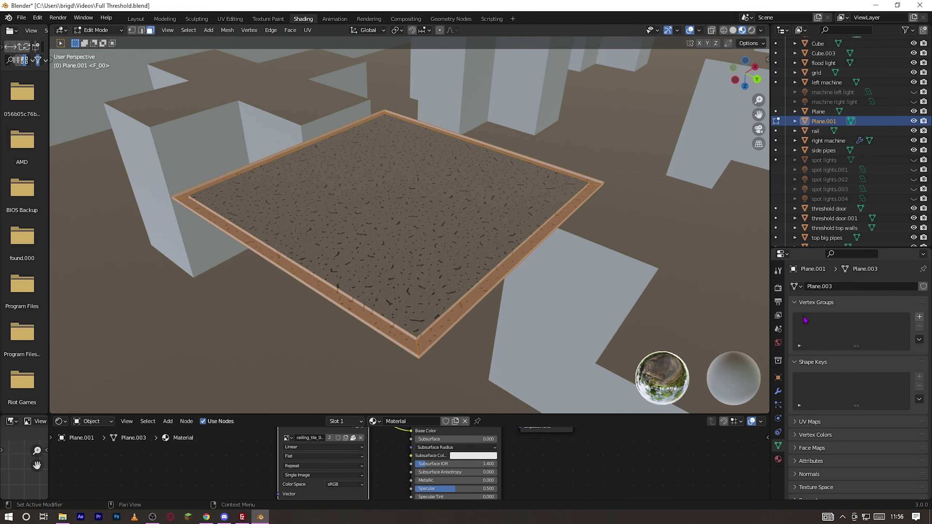
Add a second material named "metal line" to the tile and rename its textured material "tile top"
click(779, 459)
click(923, 287)
click(832, 355)
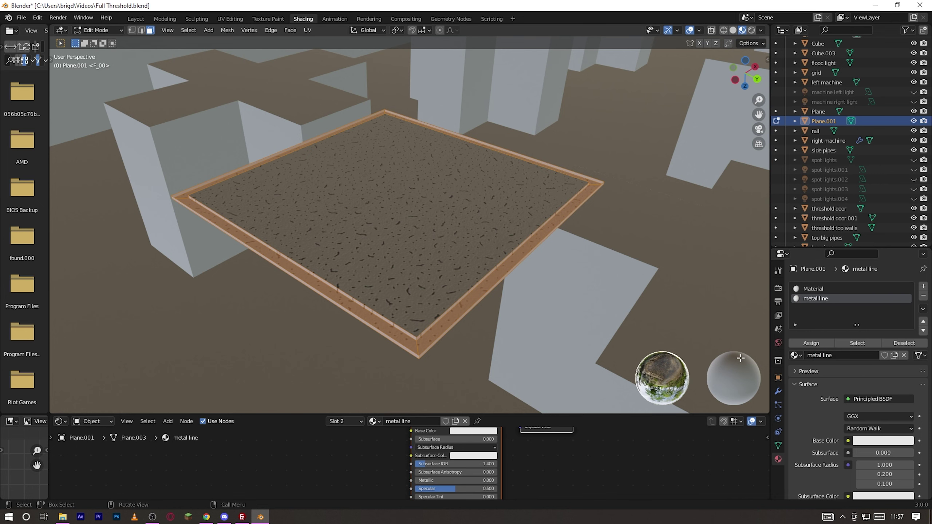
click(815, 290)
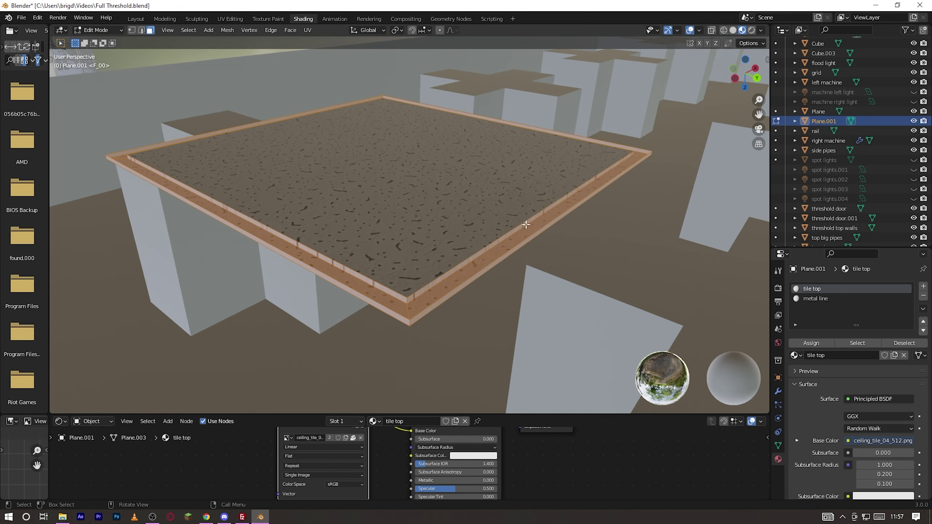
Assign the "metal line" material to the selected border faces of the tile and return to Object Mode
click(832, 301)
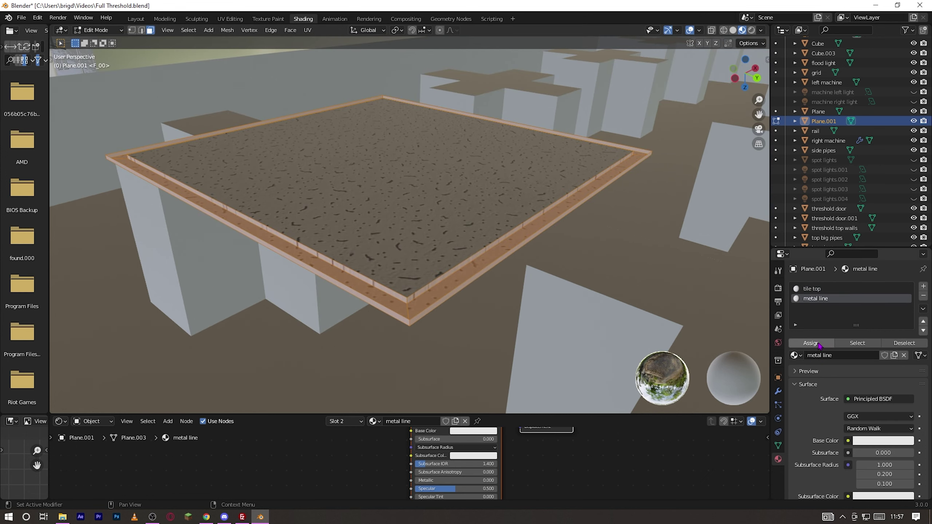
key(Tab)
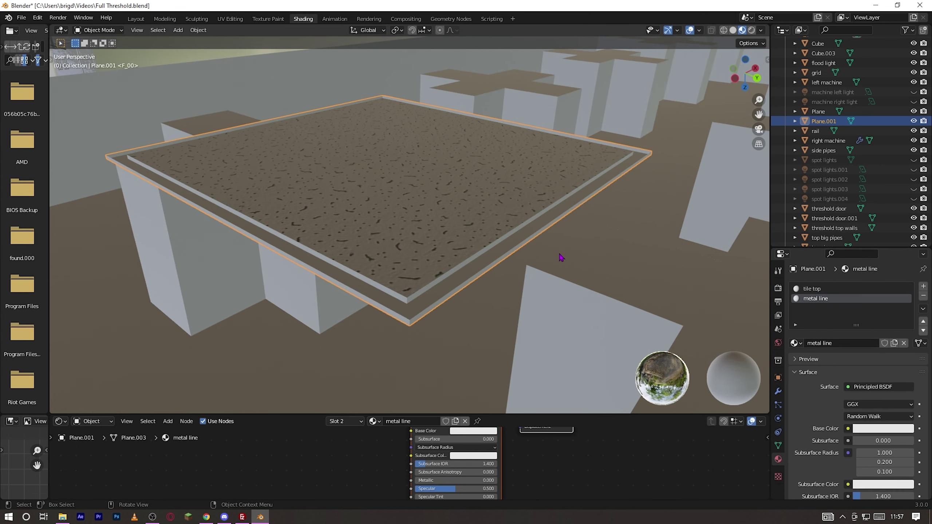
key(Tab)
key(Tab)
Set the "metal line" material's Metallic to 0.5 and Roughness to 0.2
middle_drag(514, 139, 739, 297)
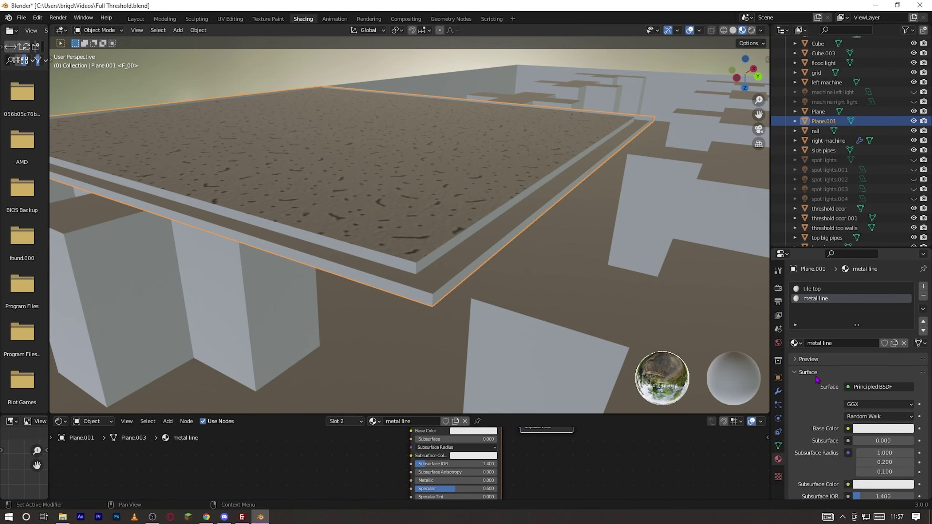
drag(494, 413, 494, 242)
scroll(370, 359, up, 4)
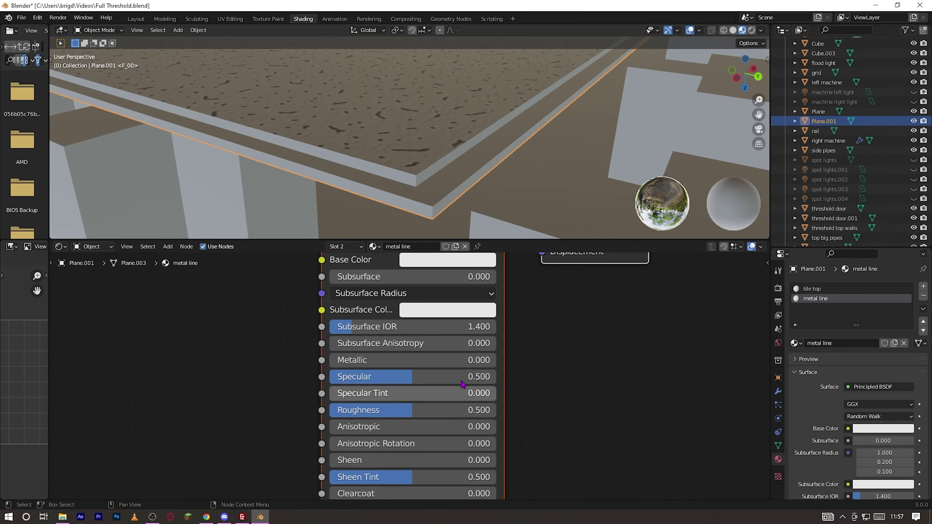
double_click(371, 359)
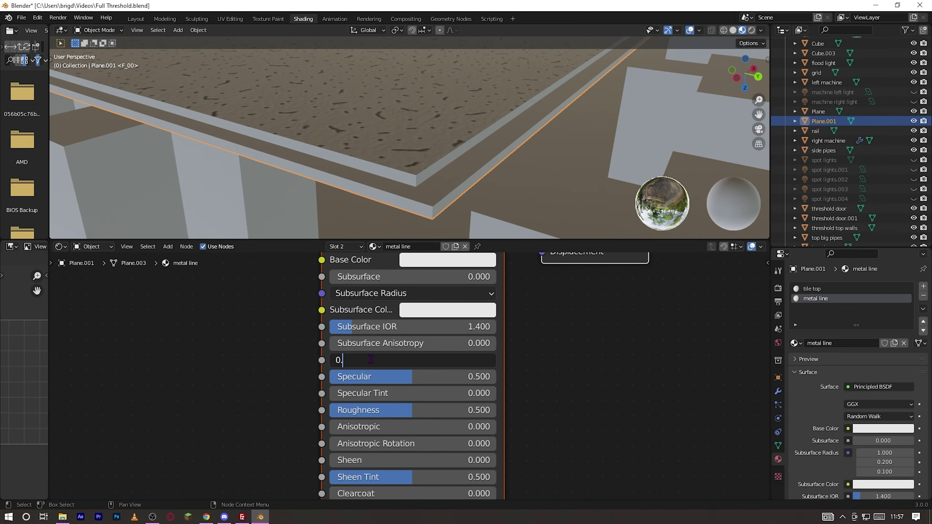
text(0.5)
key(Return)
double_click(440, 410)
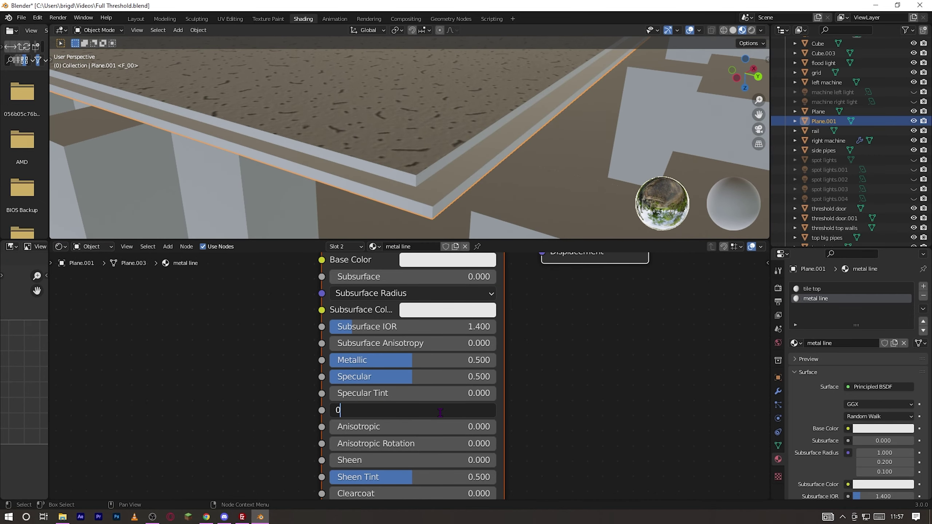
text(0.2)
key(Return)
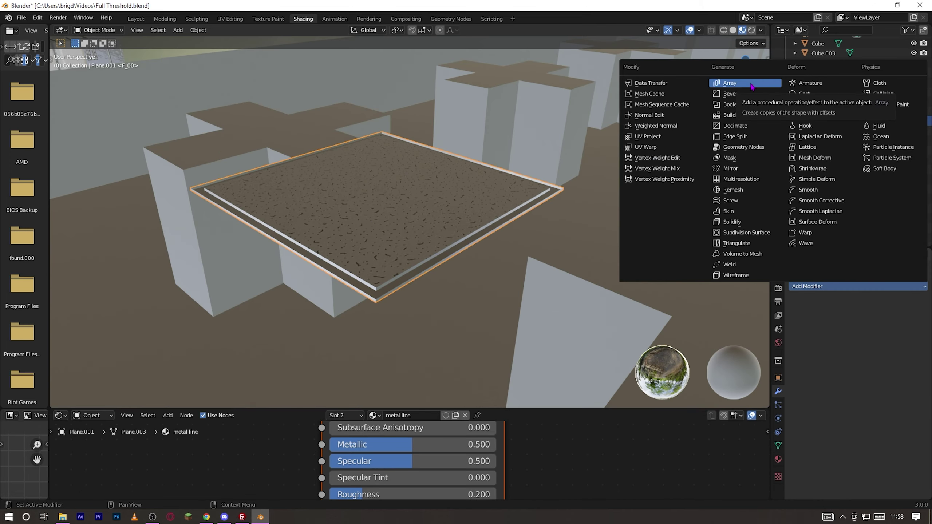
Add an Array modifier to the tile with a relative X offset of 0.975 so neighbouring borders overlap
click(708, 83)
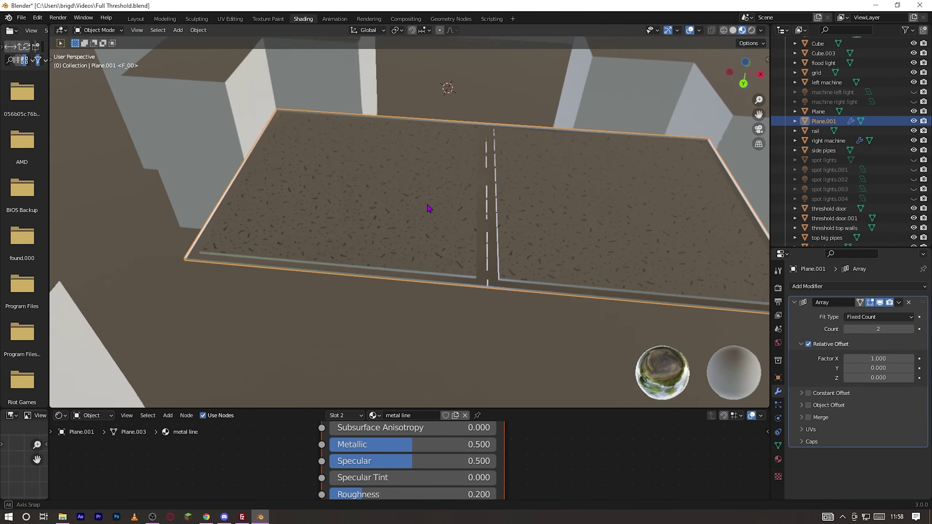
middle_drag(429, 207, 404, 196)
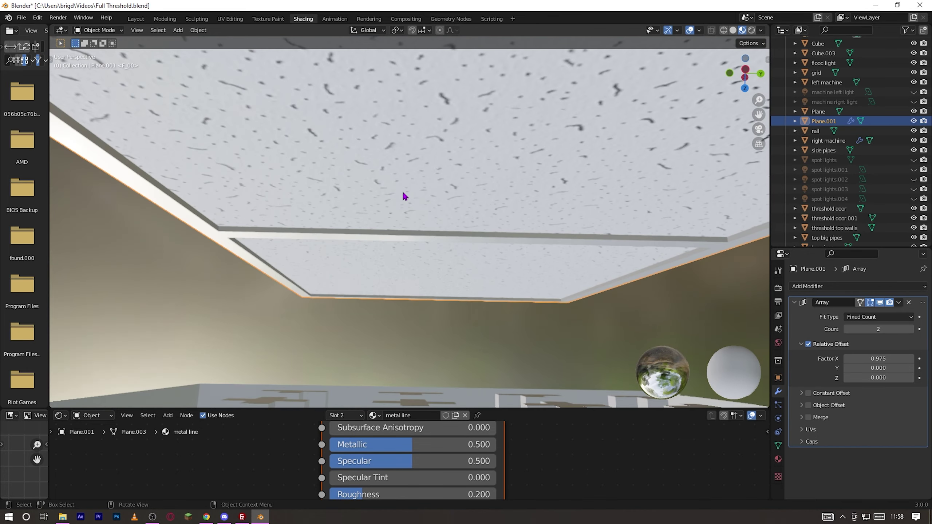
middle_drag(215, 237, 517, 277)
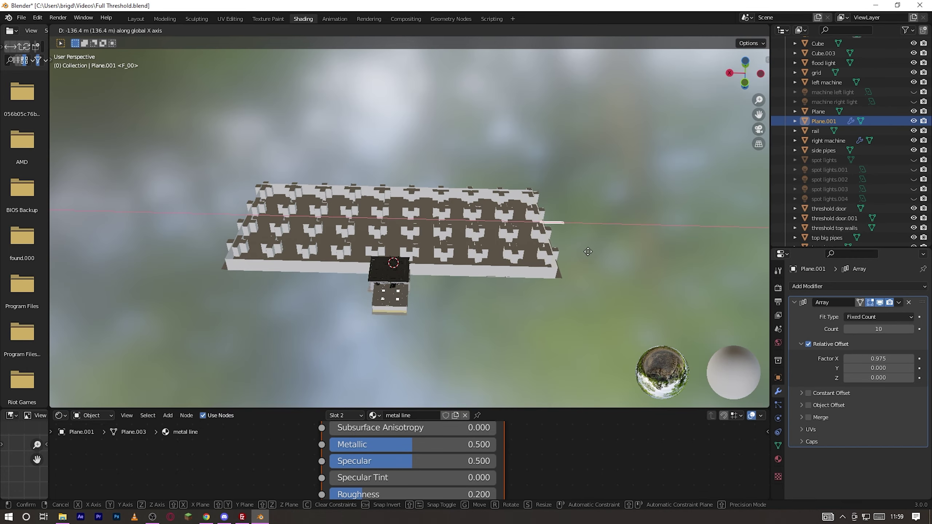
Move the tile row along X to the hall's end wall and set the Array count to 128 to span the hall
click(562, 252)
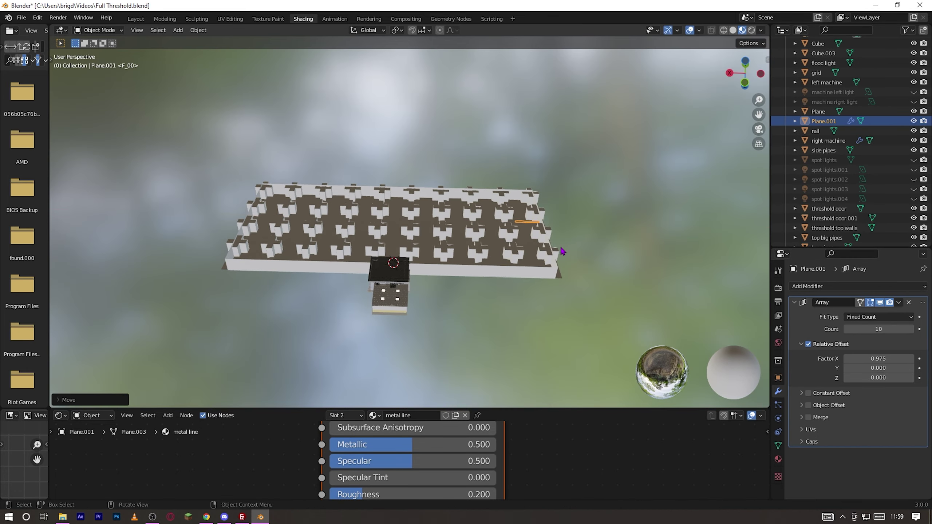
drag(871, 330, 899, 329)
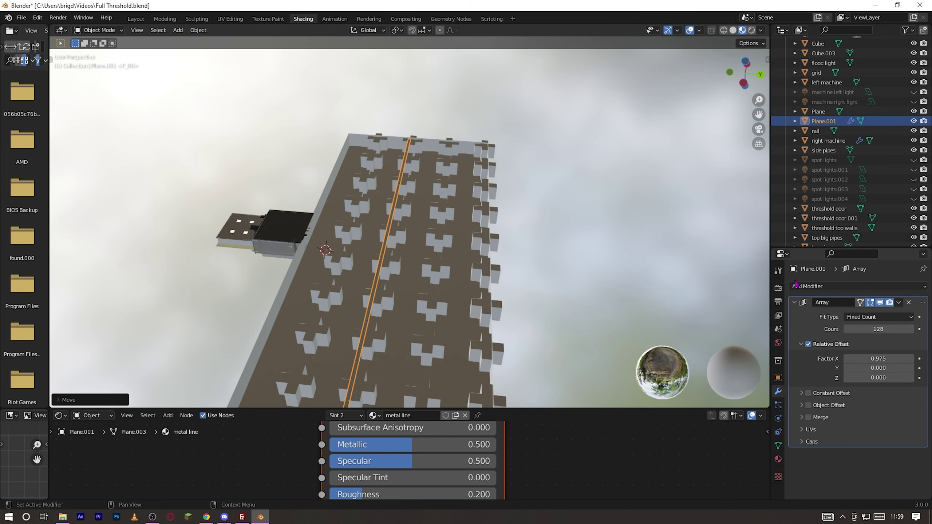
Add a second Array modifier to the tile row with relative offsets of 0 in X and 0.975 in Y
click(807, 287)
click(734, 83)
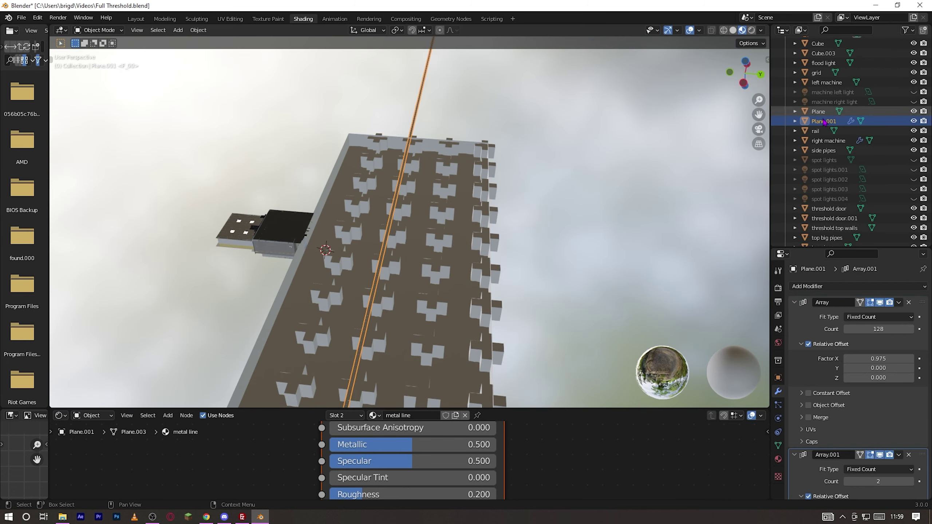
scroll(863, 367, down, 5)
click(880, 414)
text(0)
key(Return)
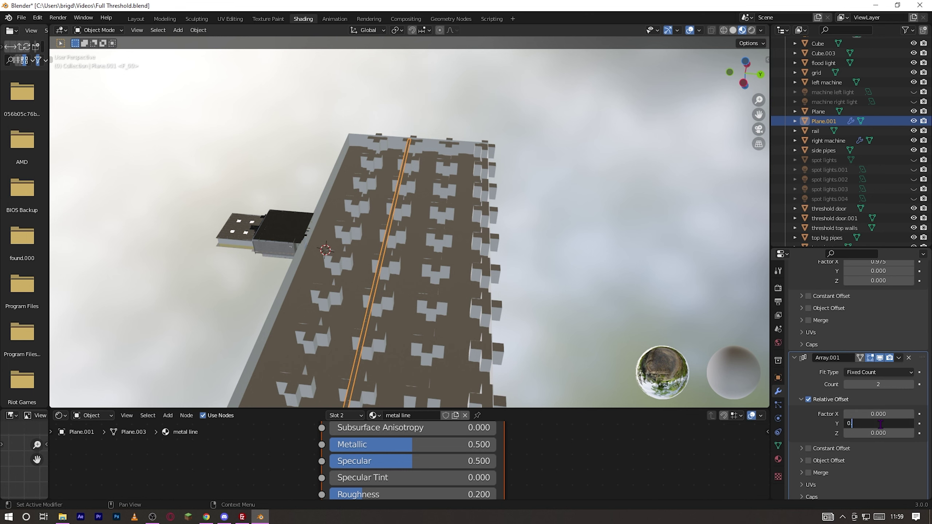
click(881, 424)
text(0.9)
text(75)
key(Return)
Set the second Array's count to 56 and move the tile grid along Y to cover the whole hall
scroll(422, 279, up, 10)
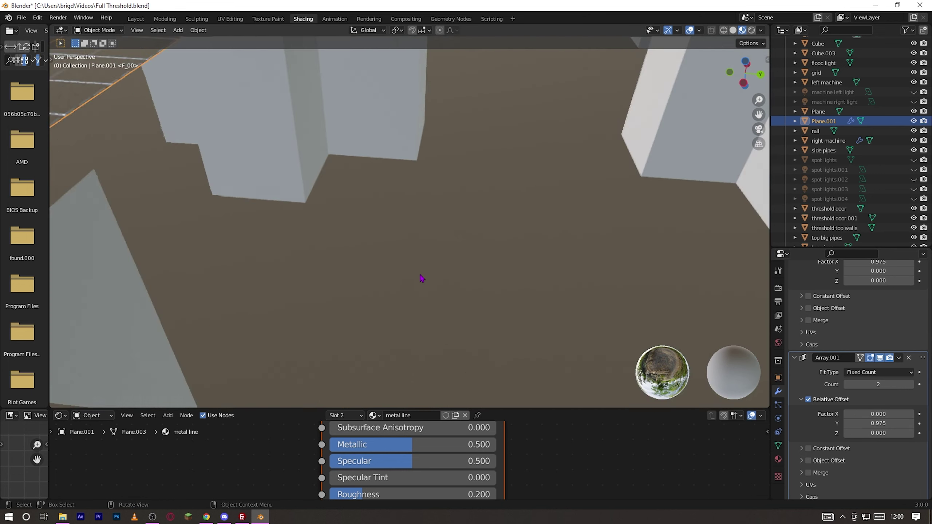
scroll(422, 279, down, 4)
drag(879, 384, 931, 384)
shift+middle_drag(132, 220, 607, 219)
key(g)
key(y)
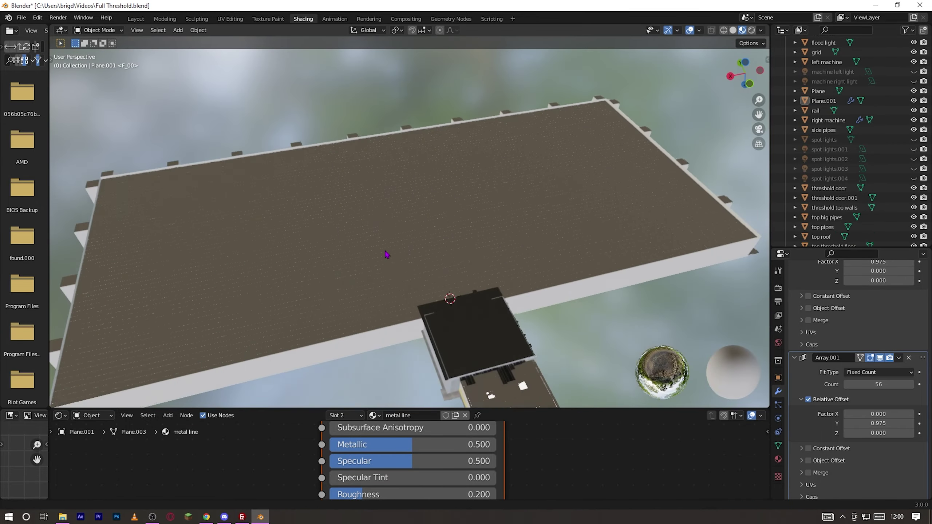
Examine the tiled ceiling over the hall from above and from inside between the pillars
scroll(388, 253, up, 3)
middle_drag(389, 248, 412, 292)
drag(518, 408, 519, 369)
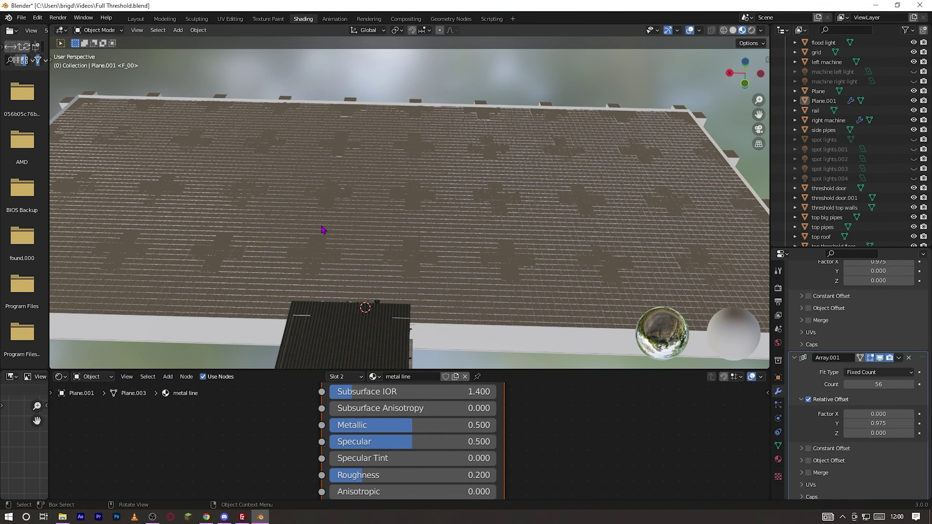
scroll(429, 256, down, 5)
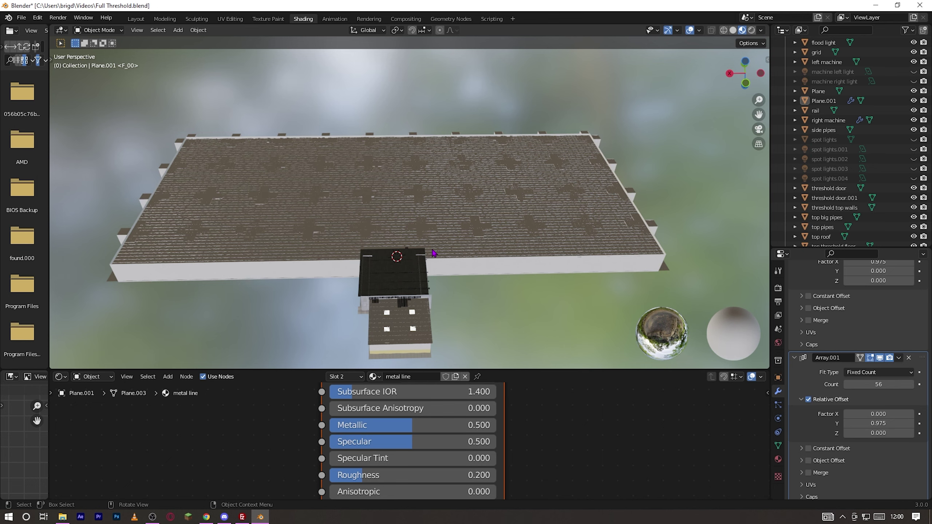
scroll(426, 229, up, 4)
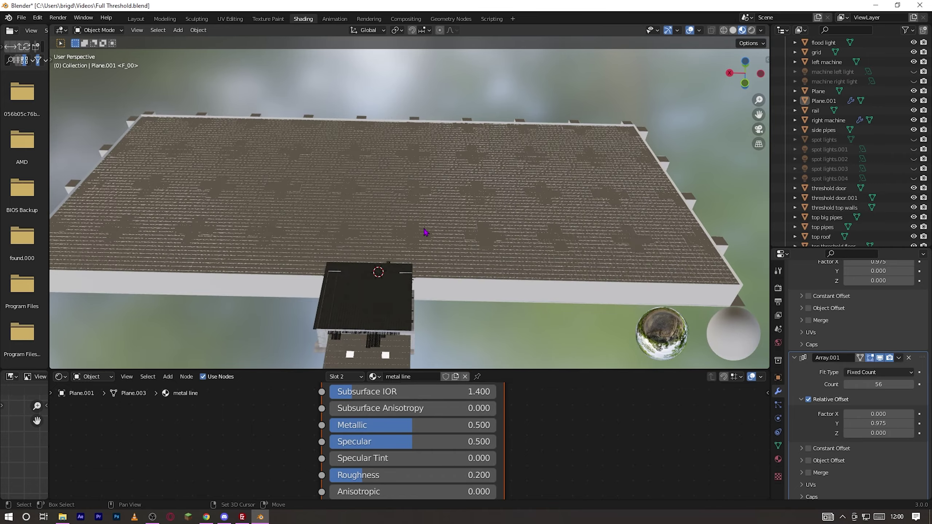
middle_drag(464, 135, 422, 203)
scroll(400, 186, down, 4)
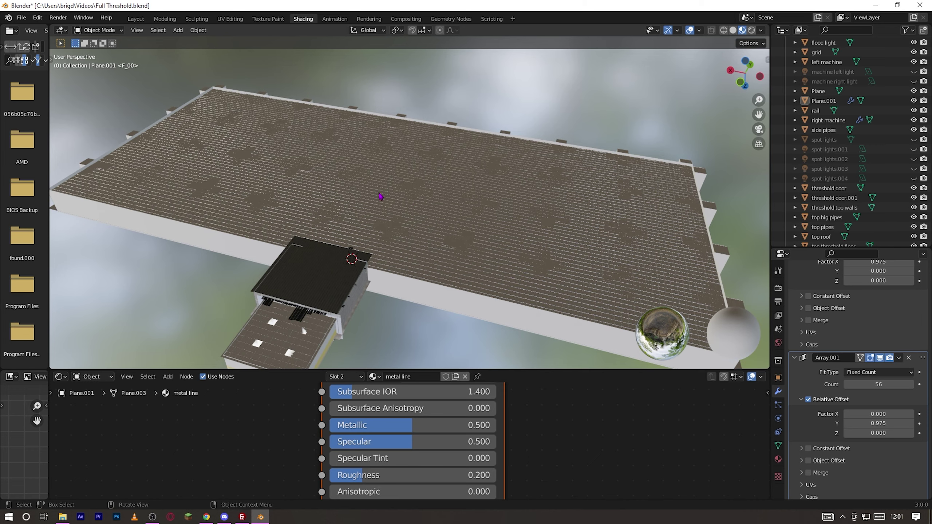
scroll(539, 204, up, 10)
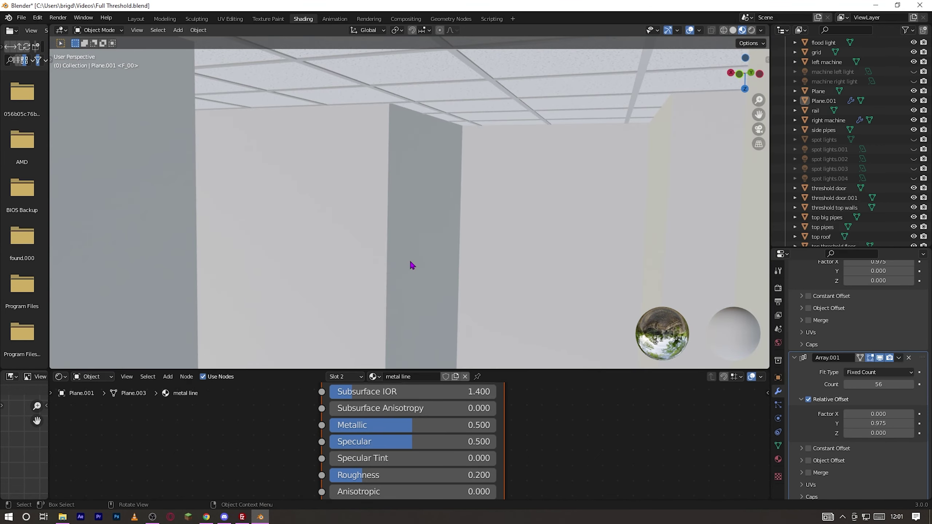
Add a plane to the scene and raise it along Z to the height of the hall's tiled ceiling
middle_drag(410, 262, 456, 271)
scroll(447, 265, down, 6)
scroll(456, 272, up, 3)
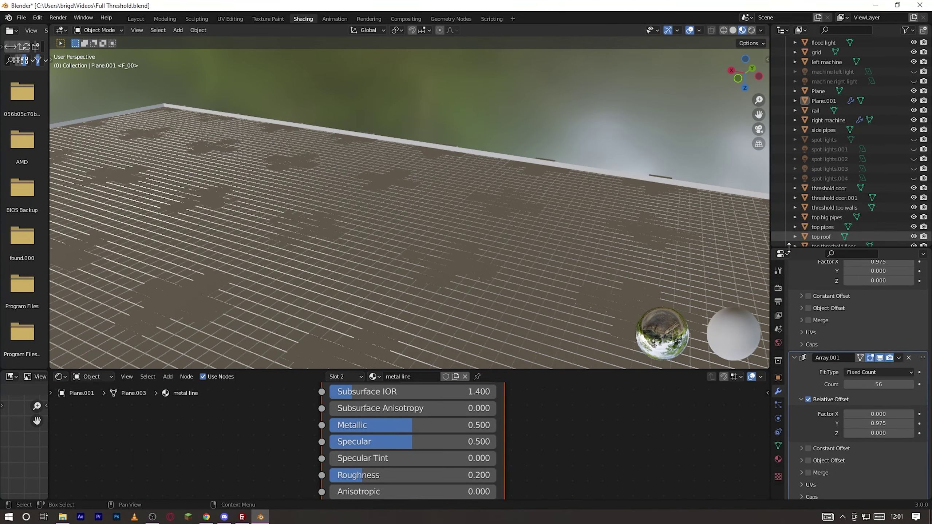
click(179, 30)
mouse_move(186, 42)
click(270, 40)
scroll(323, 220, up, 4)
key(g)
key(z)
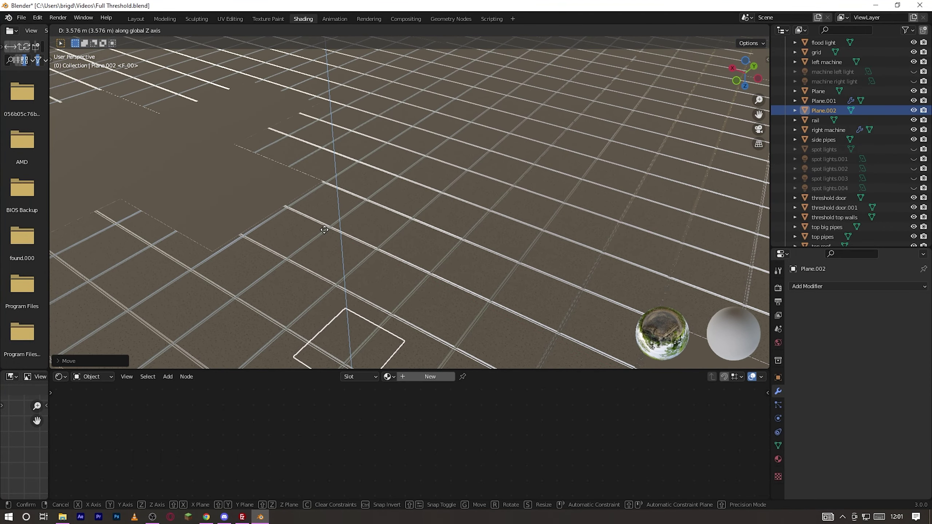
click(323, 223)
Move the new plane along X onto a ceiling tile and scale it to fill that one tile
middle_drag(324, 222, 523, 253)
scroll(411, 190, up, 4)
key(g)
key(x)
click(392, 201)
key(s)
click(518, 252)
middle_drag(523, 254, 537, 255)
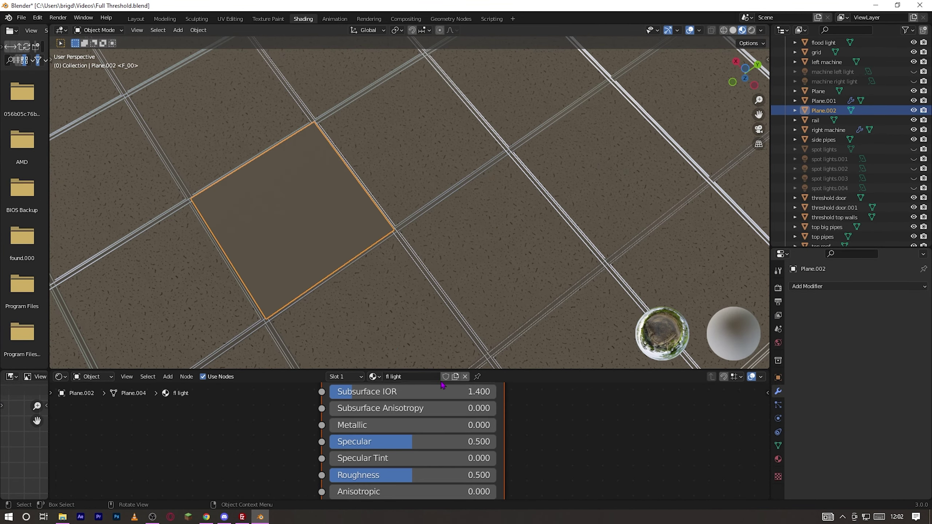
Add a Mix Shader and an Emission node to the fl light material and mix the emission with the Principled BSDF
middle_drag(553, 419, 534, 449)
scroll(535, 450, down, 7)
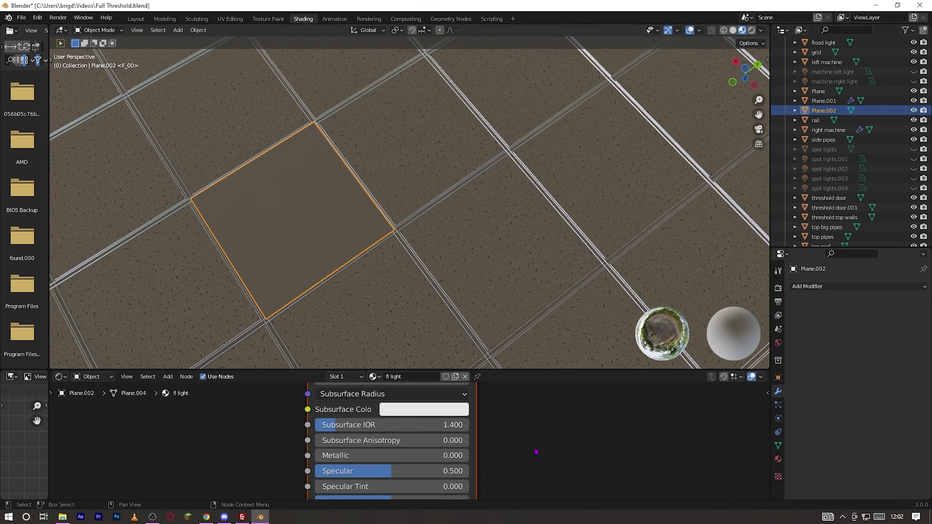
key(shift+a)
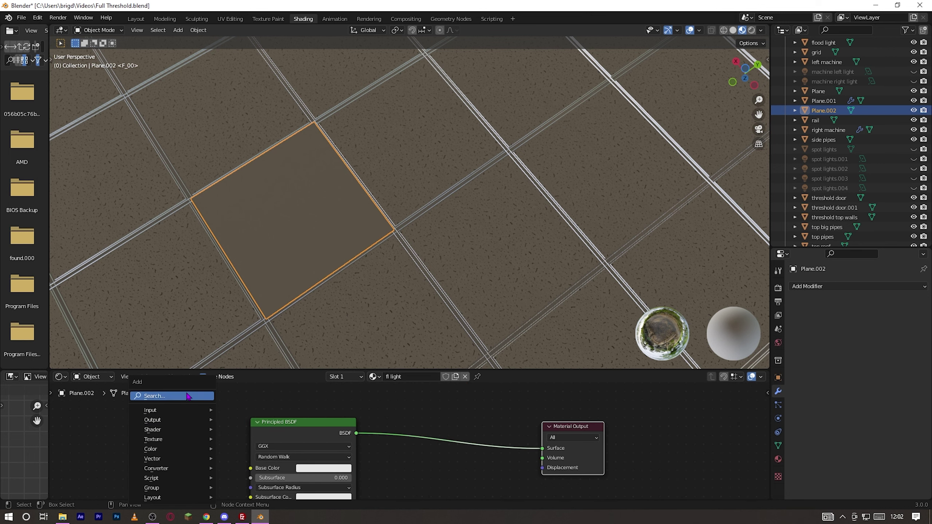
click(186, 394)
text(mix)
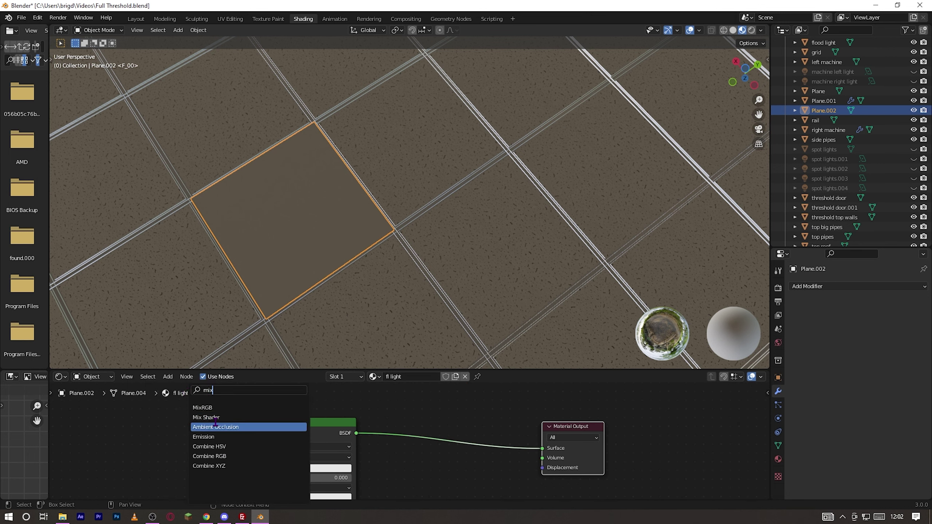
click(218, 420)
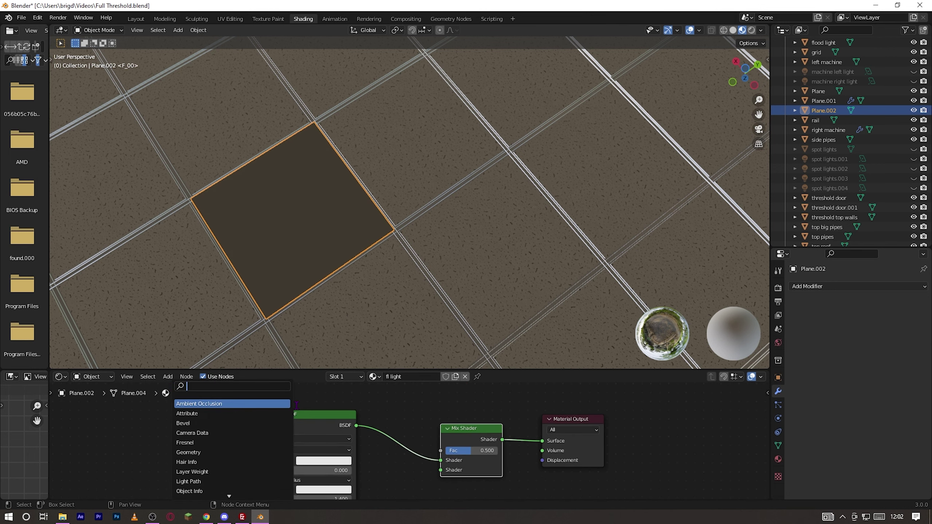
text(emm)
click(235, 414)
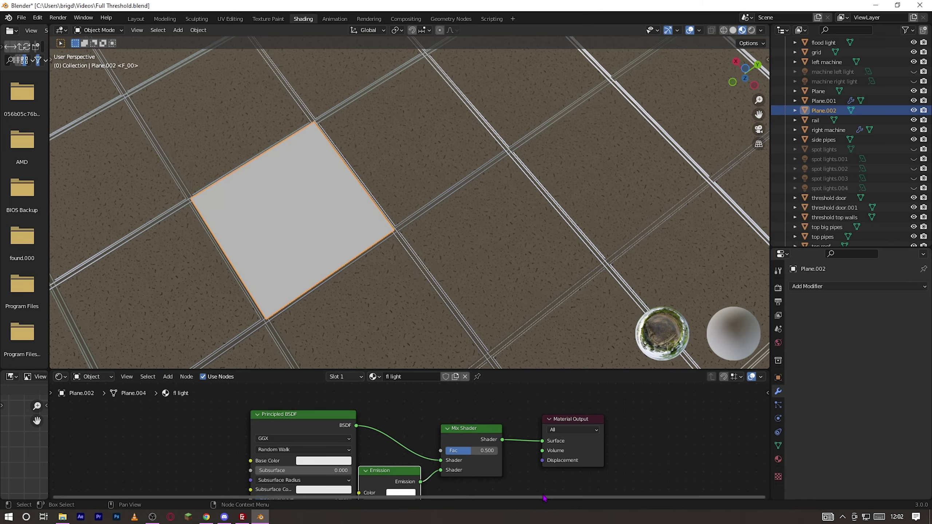
middle_drag(317, 452, 316, 423)
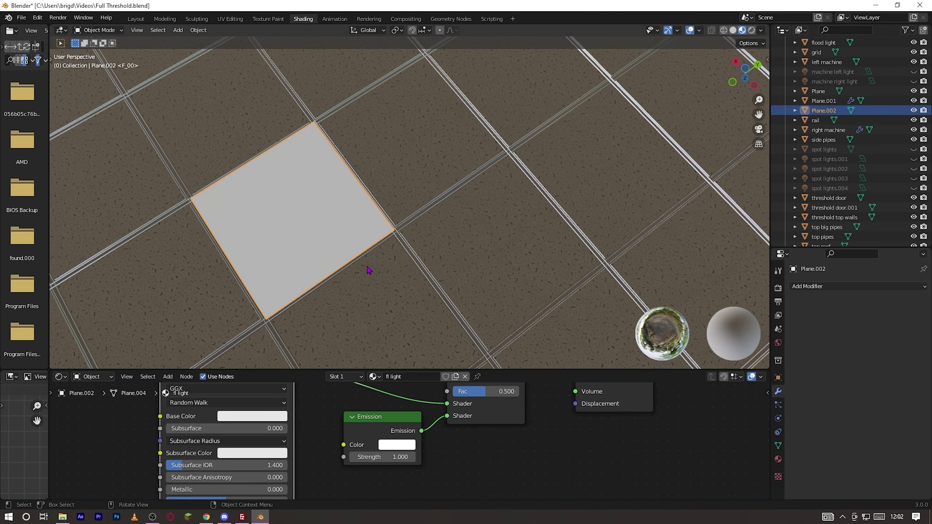
Move the light panel along Y onto a ceiling tile closer to the existing building
middle_drag(368, 270, 421, 223)
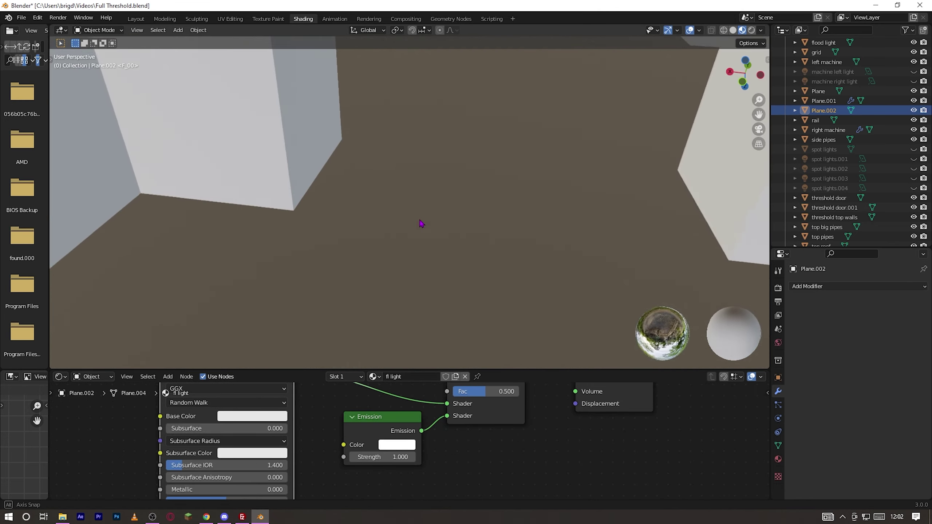
scroll(417, 171, down, 3)
scroll(420, 208, up, 3)
scroll(459, 188, down, 3)
middle_drag(457, 185, 376, 234)
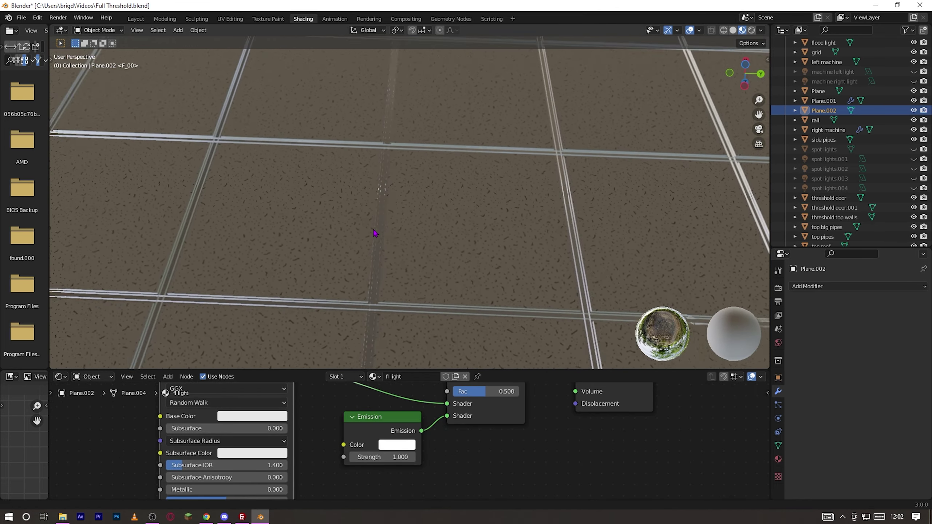
scroll(377, 235, down, 4)
middle_drag(318, 230, 516, 246)
scroll(446, 246, down, 3)
scroll(440, 245, down, 2)
scroll(516, 246, up, 2)
key(g)
key(y)
click(316, 214)
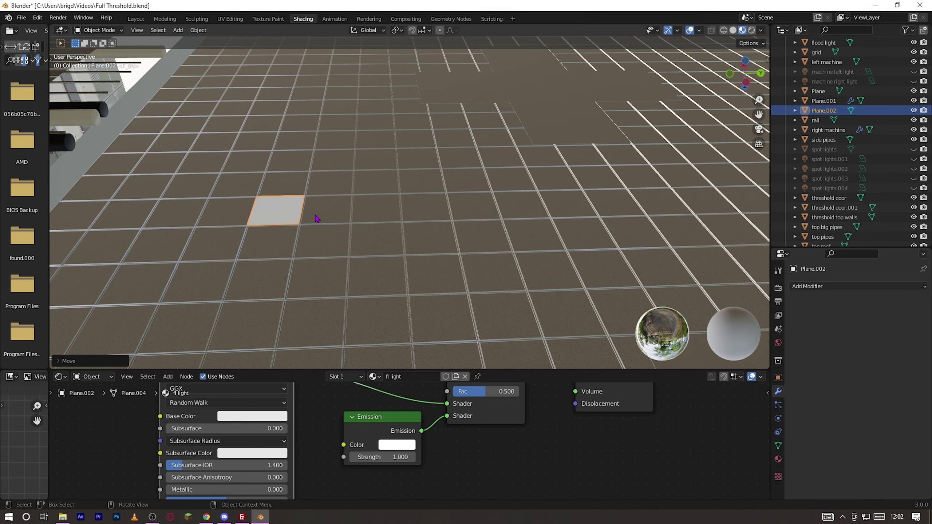
Add an Array modifier to the light panel with relative offsets of 0 in X and 5.010 in Y
shift+middle_drag(317, 215, 364, 239)
middle_drag(341, 85, 458, 208)
middle_drag(766, 250, 579, 250)
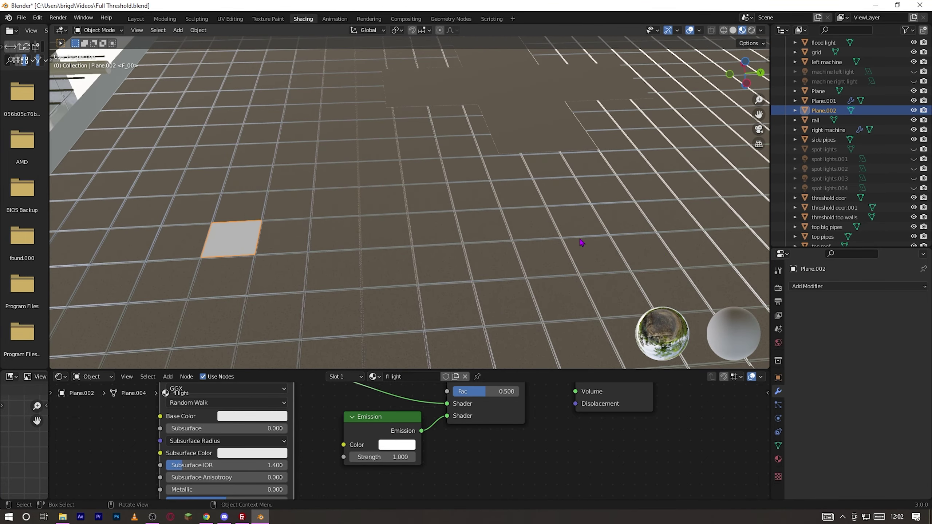
click(824, 287)
click(735, 84)
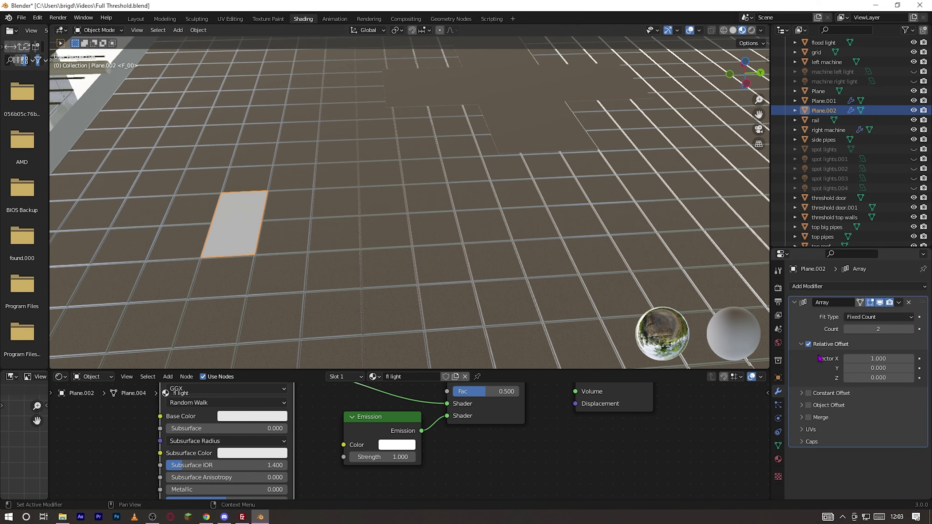
mouse_move(877, 359)
mouse_down()
mouse_move(844, 359)
mouse_move(926, 368)
mouse_move(847, 368)
mouse_move(878, 368)
mouse_up()
middle_drag(501, 275, 491, 281)
scroll(491, 281, down, 4)
scroll(495, 279, down, 4)
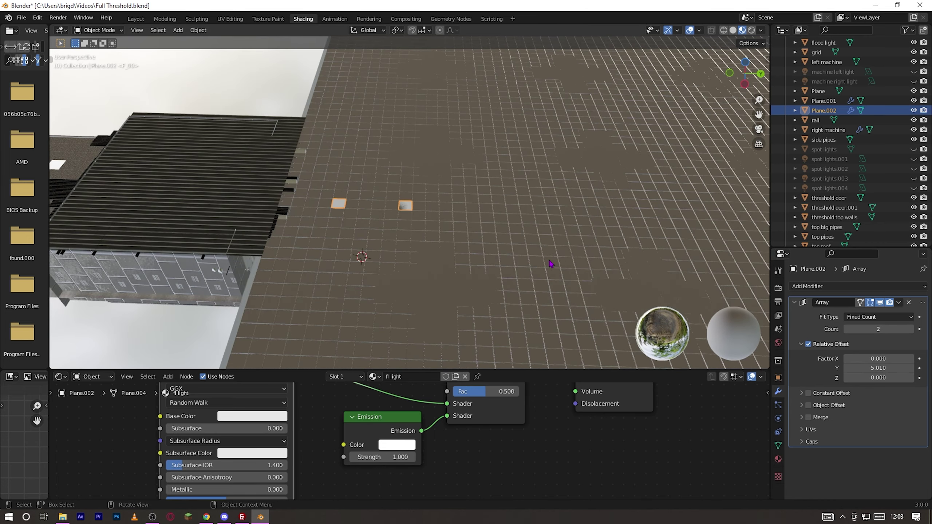
Set the light panel's Array count to 10 so the row spans the hall's width
scroll(552, 265, down, 3)
shift+middle_drag(562, 264, 424, 271)
drag(879, 329, 899, 330)
scroll(572, 233, up, 4)
shift+middle_drag(572, 233, 685, 192)
scroll(454, 156, up, 3)
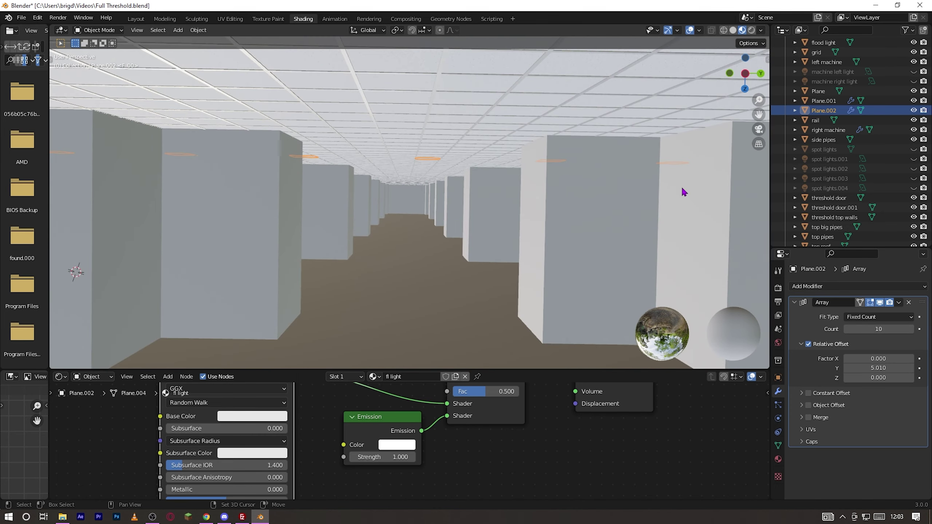
Shift the row of light panels along Y so its first panel fills a ceiling tile near the building
shift+middle_drag(371, 193, 465, 223)
middle_drag(465, 224, 448, 243)
scroll(447, 243, up, 6)
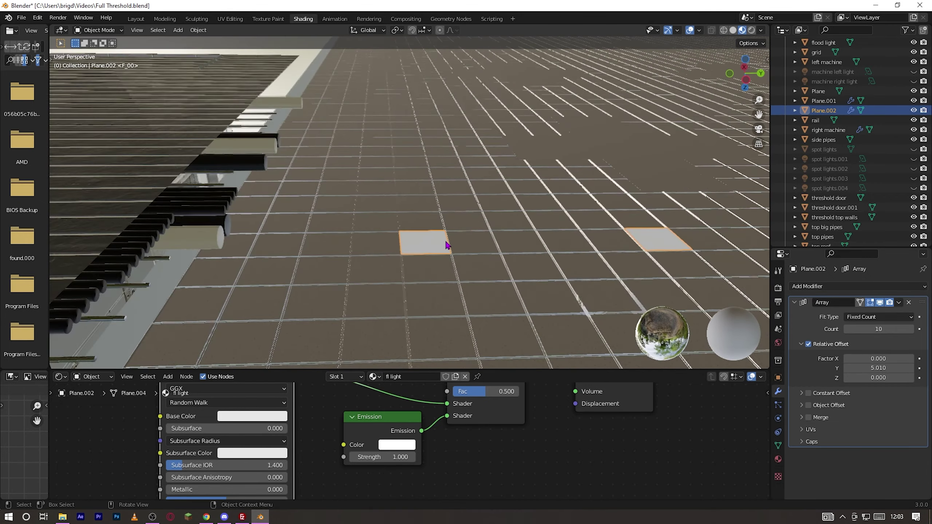
key(g)
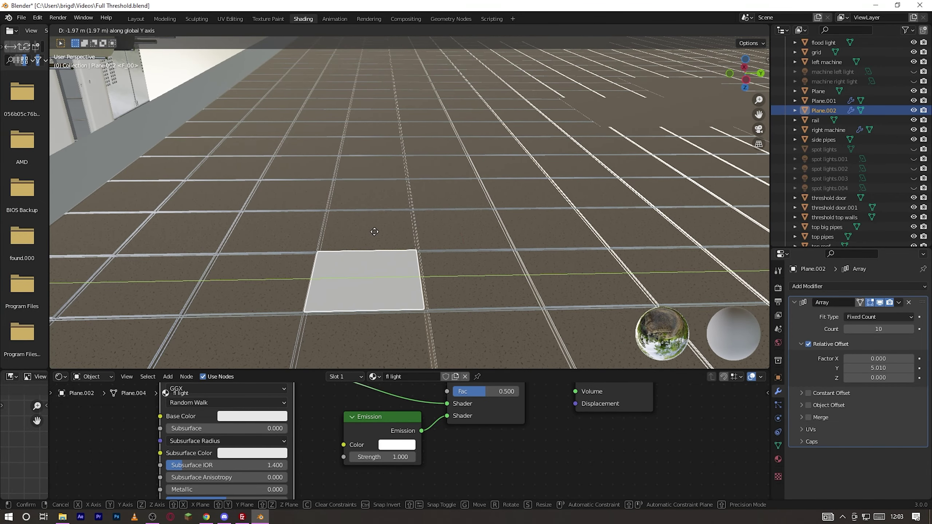
click(382, 237)
Add a second Array modifier to the light row with a count of 9 and a relative X offset of 14.030
scroll(381, 236, down, 5)
middle_drag(425, 265, 196, 237)
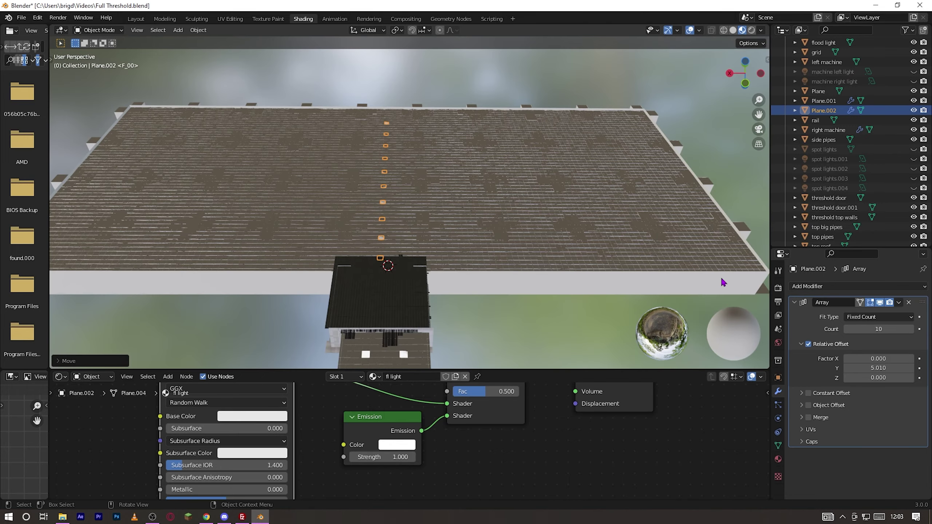
click(802, 286)
click(709, 92)
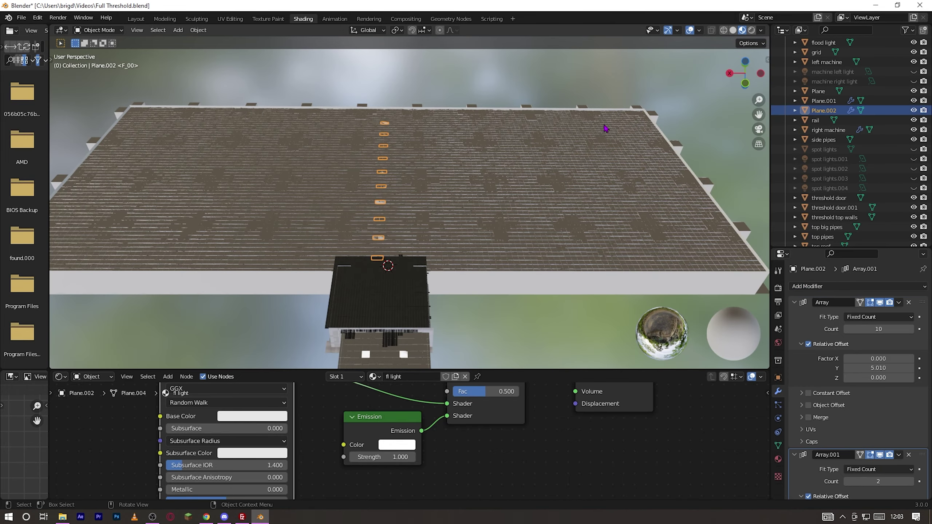
scroll(361, 213, up, 5)
scroll(361, 212, up, 6)
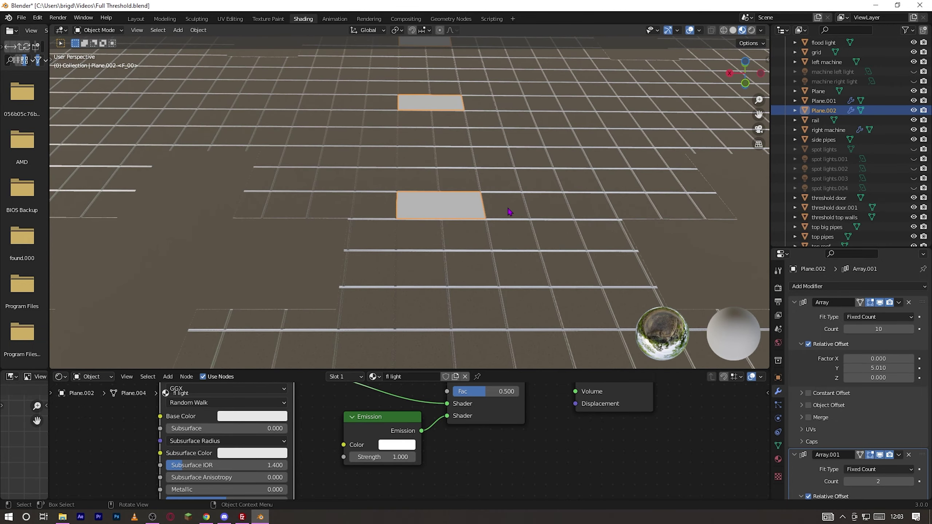
scroll(879, 404, down, 5)
mouse_move(878, 433)
mouse_down()
mouse_move(903, 433)
mouse_move(884, 433)
mouse_up()
scroll(405, 233, down, 10)
Select only the light panels and move them along Z by about 0.04 m to fit into the ceiling grid
middle_drag(406, 233, 483, 363)
shift+click(495, 269)
scroll(482, 318, up, 3)
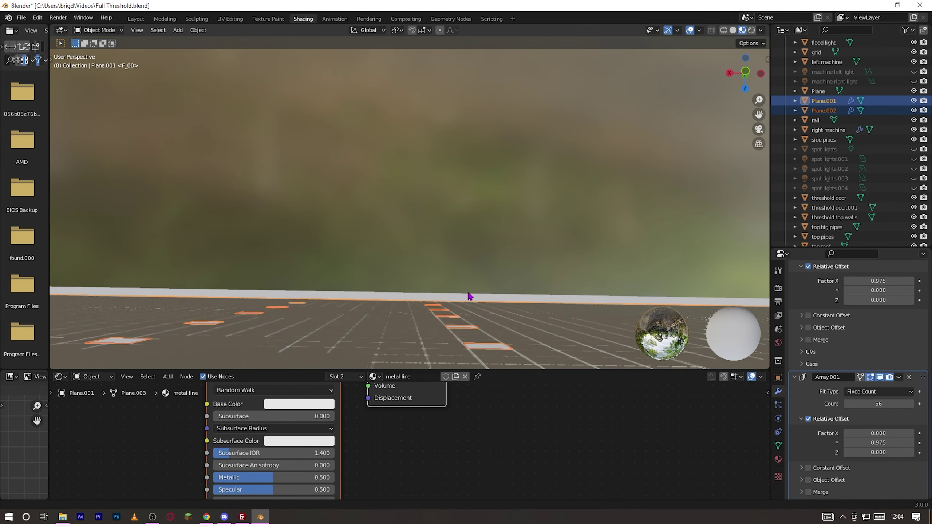
shift+middle_drag(471, 296, 456, 236)
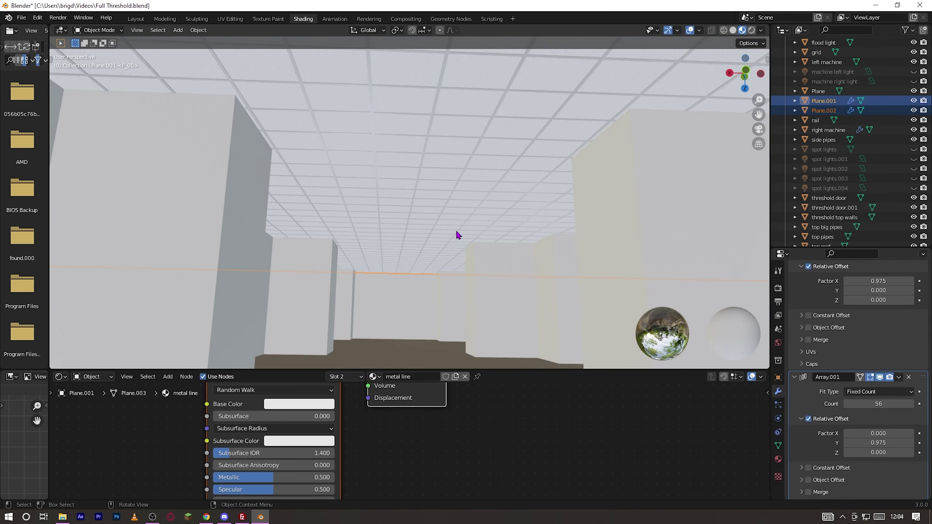
click(824, 110)
scroll(457, 235, up, 5)
middle_drag(457, 236, 474, 155)
key(g)
key(z)
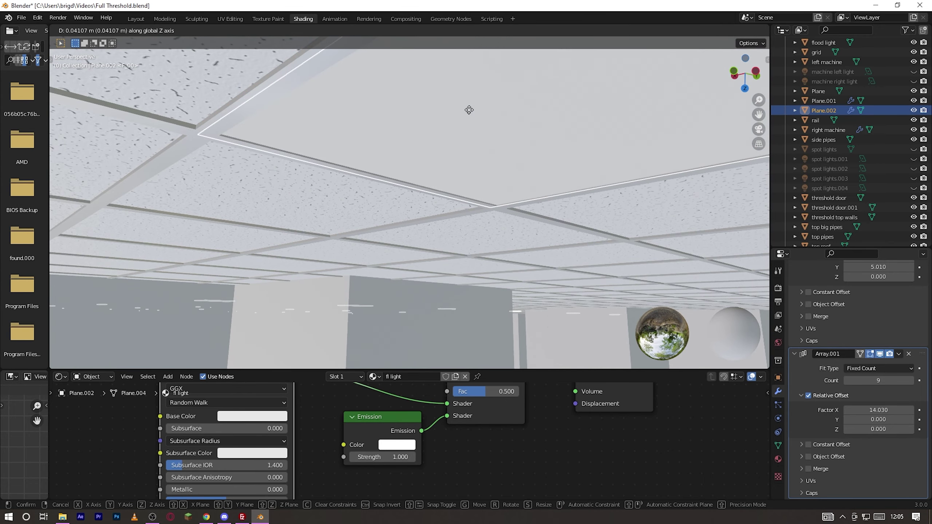
click(467, 108)
scroll(483, 125, down, 8)
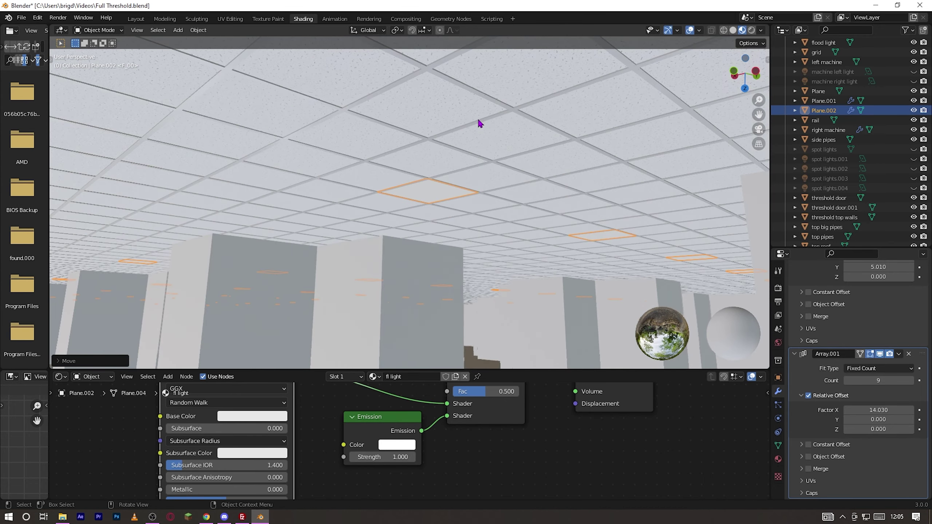
Hide the tiled ceiling to expose the pillars from above
middle_drag(483, 133, 428, 223)
click(479, 259)
key(h)
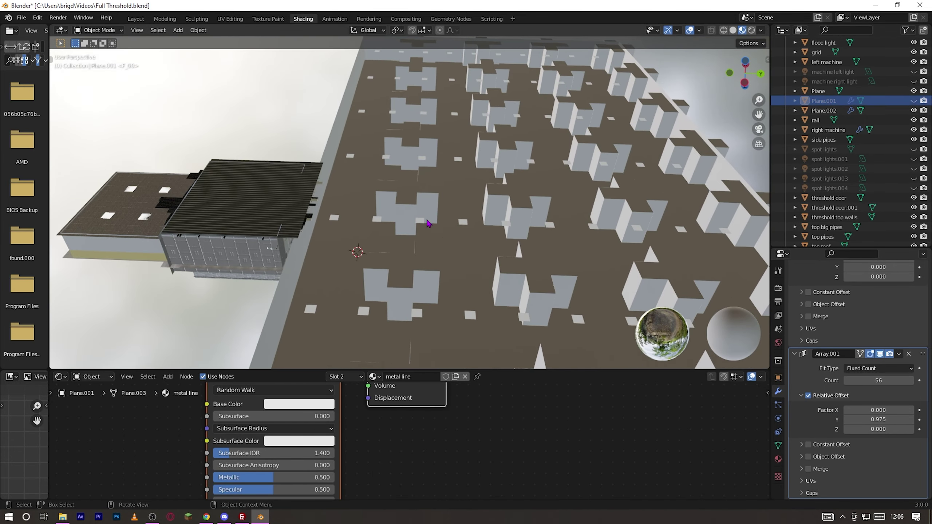
Create a new material named inside walls on the cross-shaped pillars and enlarge the node editor
click(421, 223)
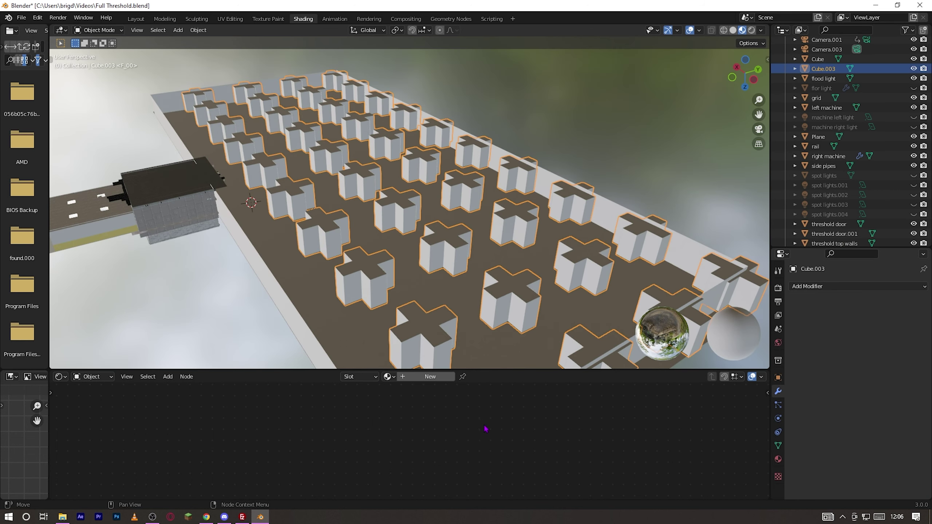
click(428, 377)
double_click(411, 377)
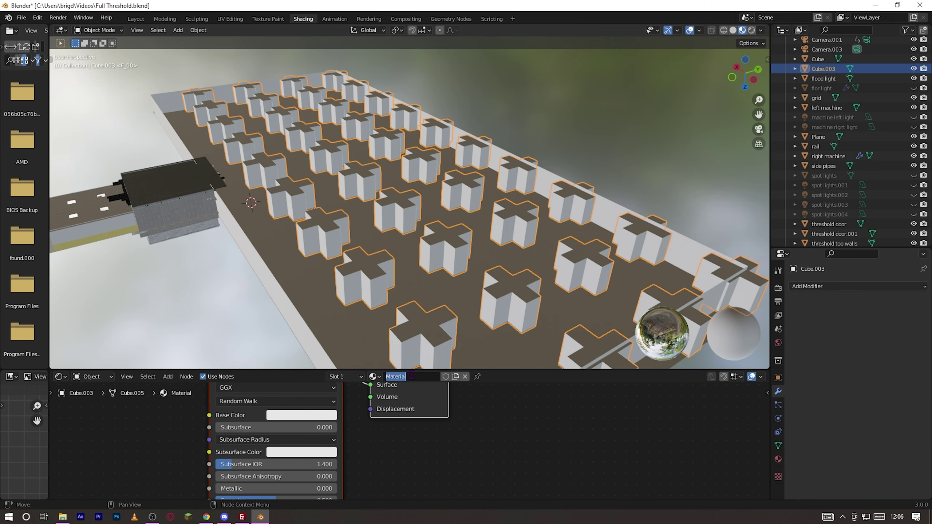
text(inside walls)
key(Return)
drag(411, 370, 410, 255)
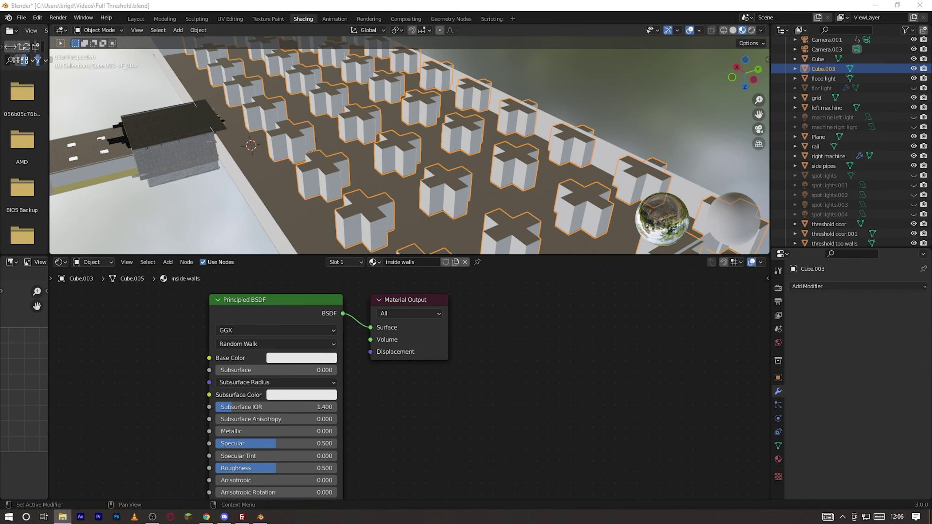
Connect the Backrooms Wallpaper.jpg image to the pillars' Base Color and add Mapping and Texture Coordinate nodes to it
drag(40, 437, 73, 315)
drag(187, 329, 209, 358)
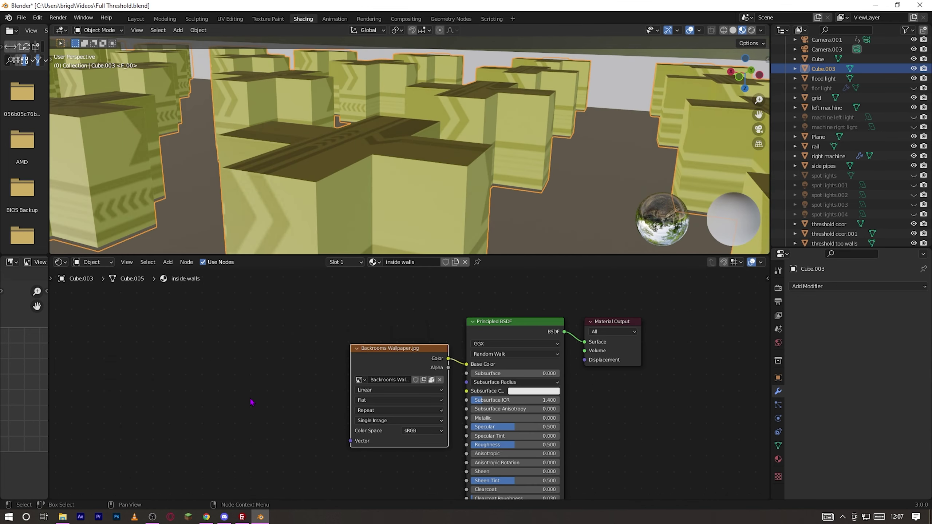
key(ctrl+t)
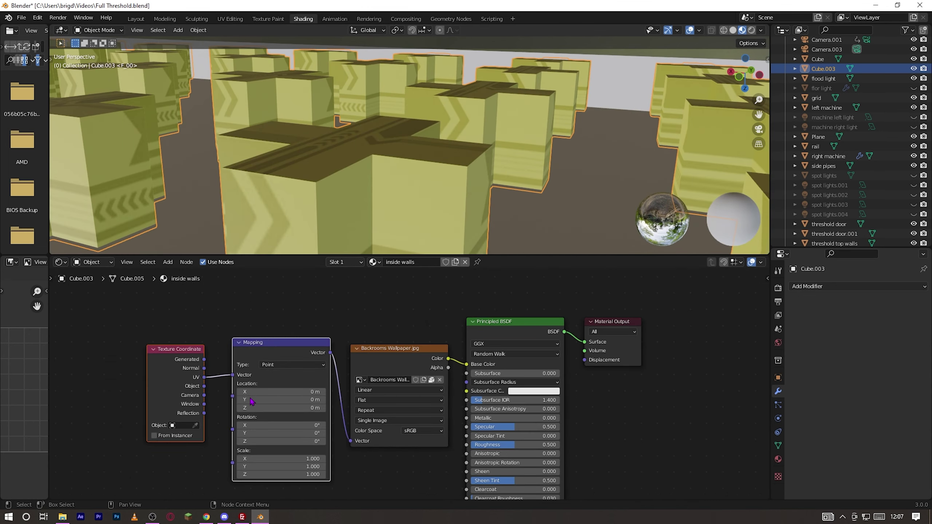
key(Home)
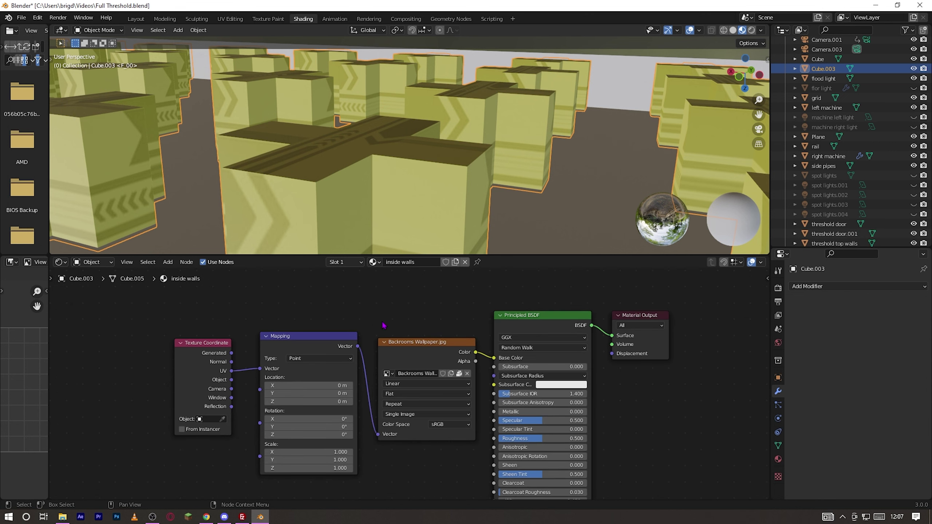
Open and close the Preferences window and save the Full Threshold.blend file
click(37, 17)
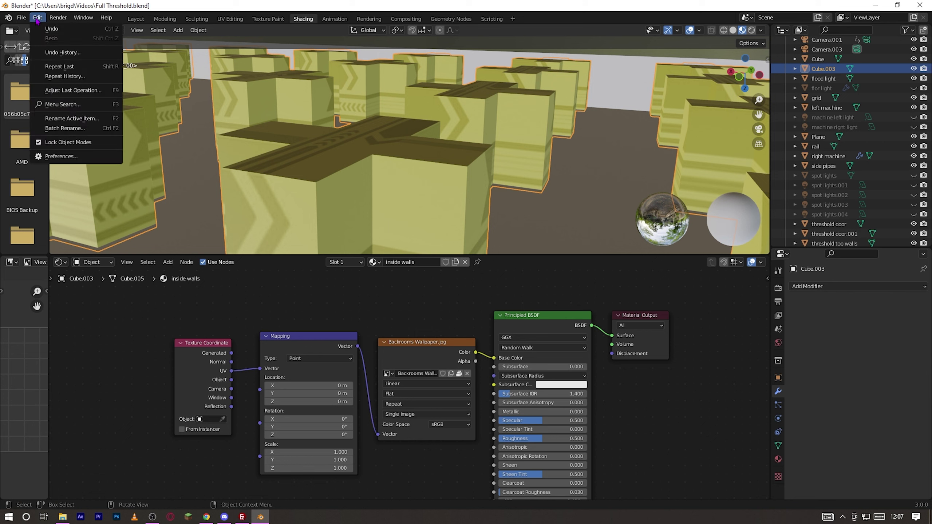
click(60, 156)
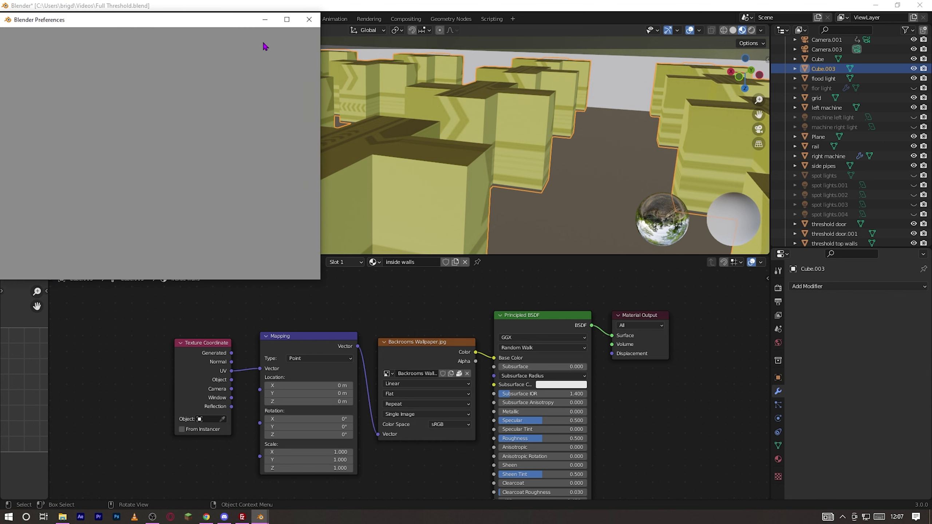
click(309, 20)
key(ctrl+s)
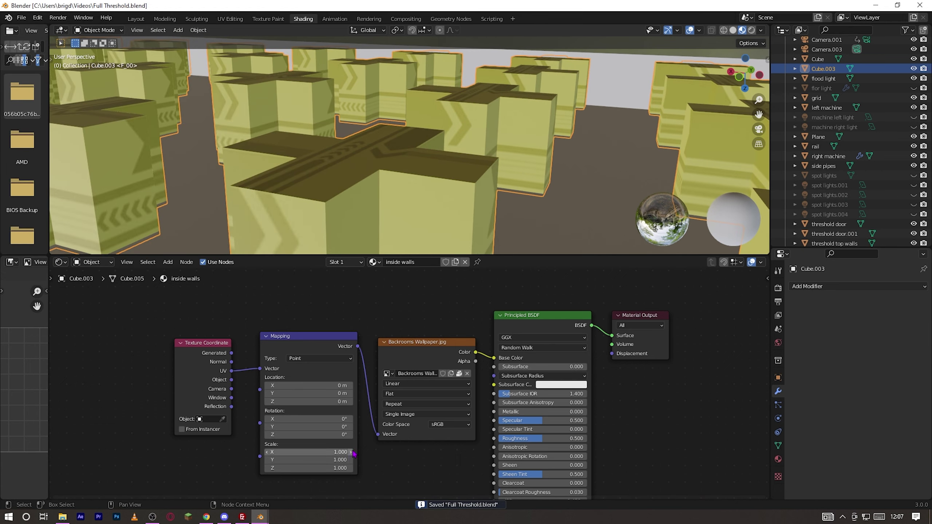
Try a mapping scale of 14.3 in X and Y on the pillars' wallpaper texture and undo it
drag(260, 410, 304, 423)
drag(330, 452, 382, 460)
scroll(404, 154, up, 10)
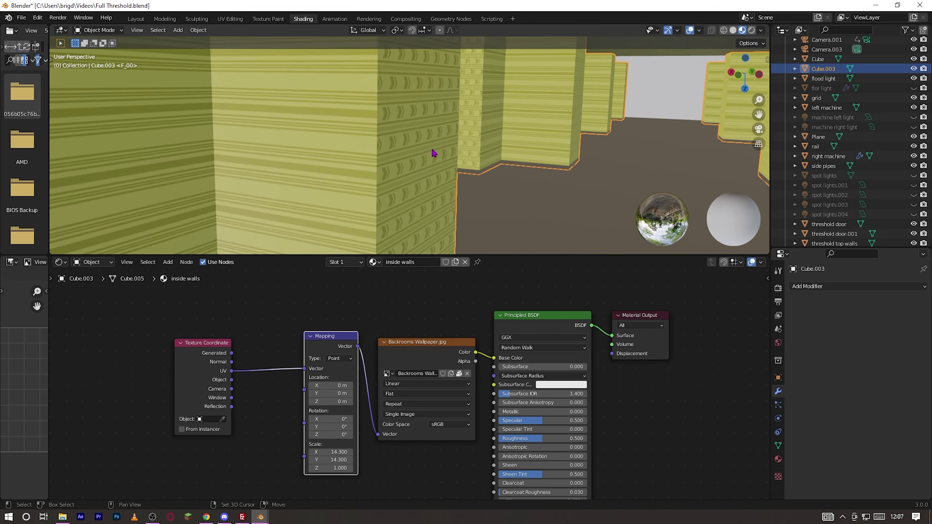
mouse_move(369, 162)
middle_down()
mouse_move(335, 178)
mouse_move(371, 167)
middle_up()
key(ctrl+z)
key(ctrl+z)
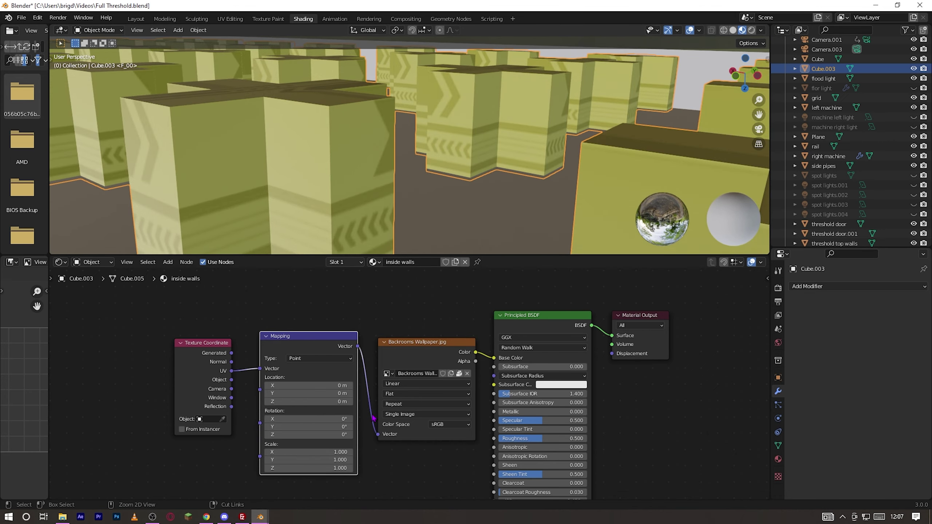
Reset the UV mapping of all pillar faces in the UV Editing workspace and return to Shading
click(234, 18)
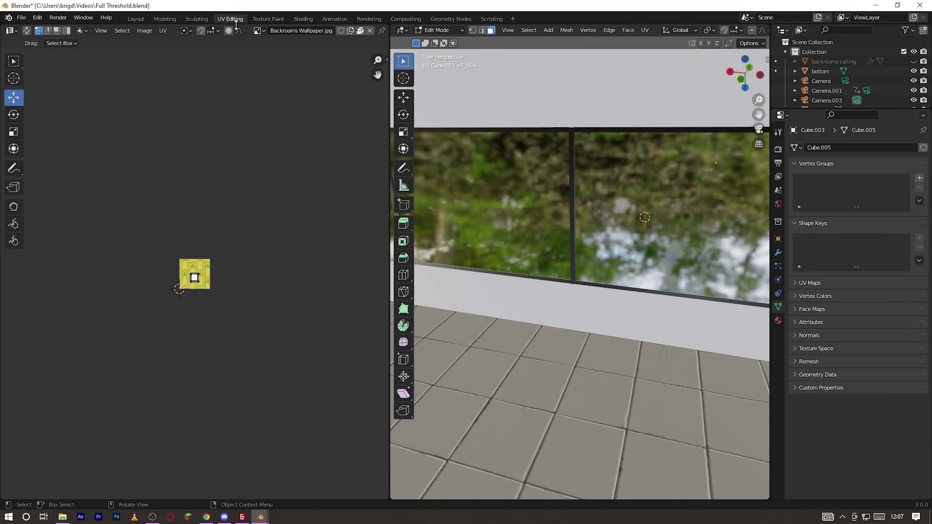
click(683, 286)
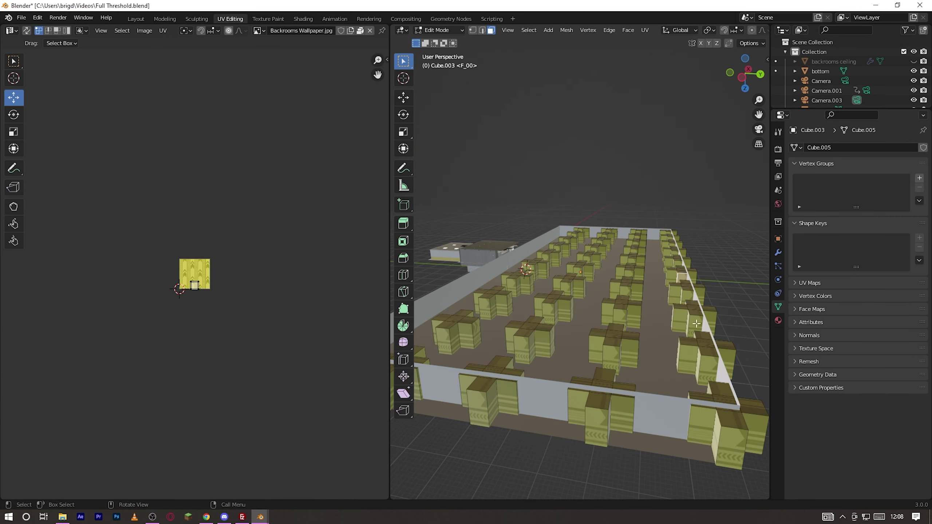
key(a)
middle_drag(652, 319, 692, 331)
scroll(200, 337, up, 6)
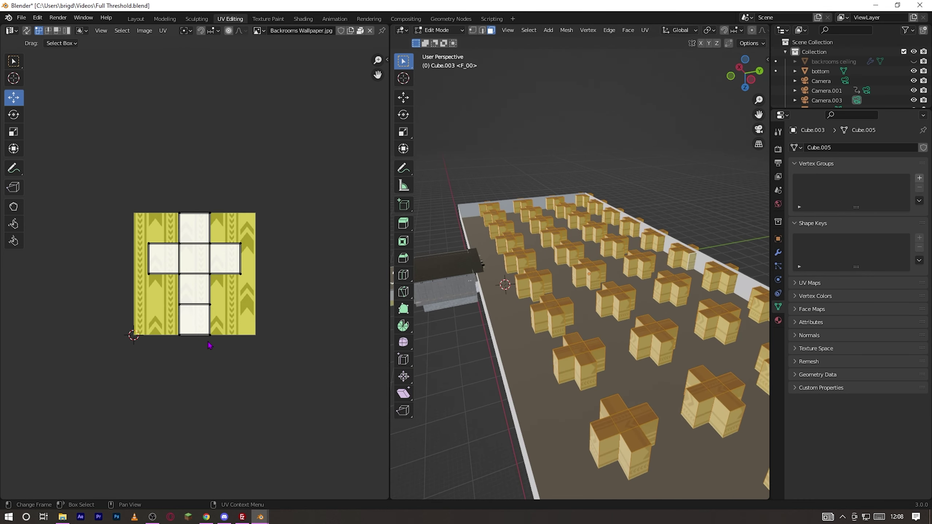
key(u)
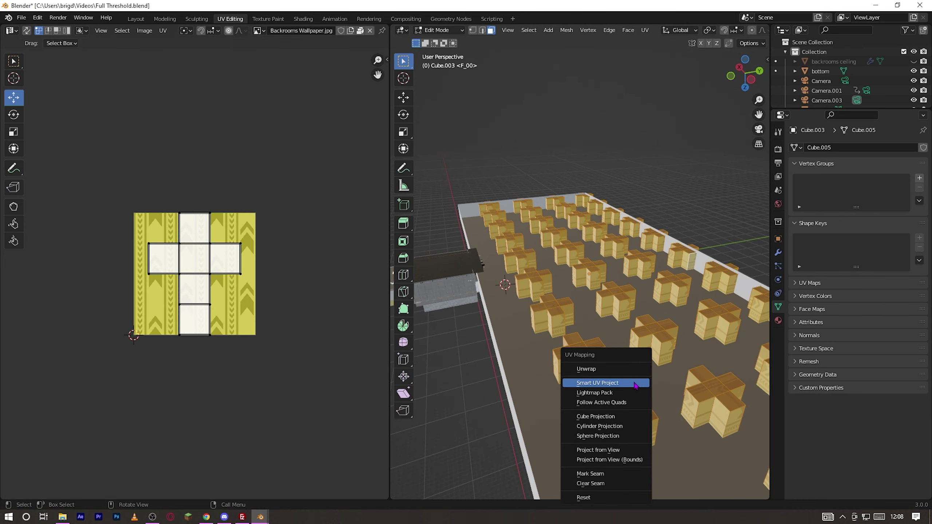
click(610, 498)
scroll(635, 417, up, 3)
middle_drag(635, 417, 624, 401)
click(312, 21)
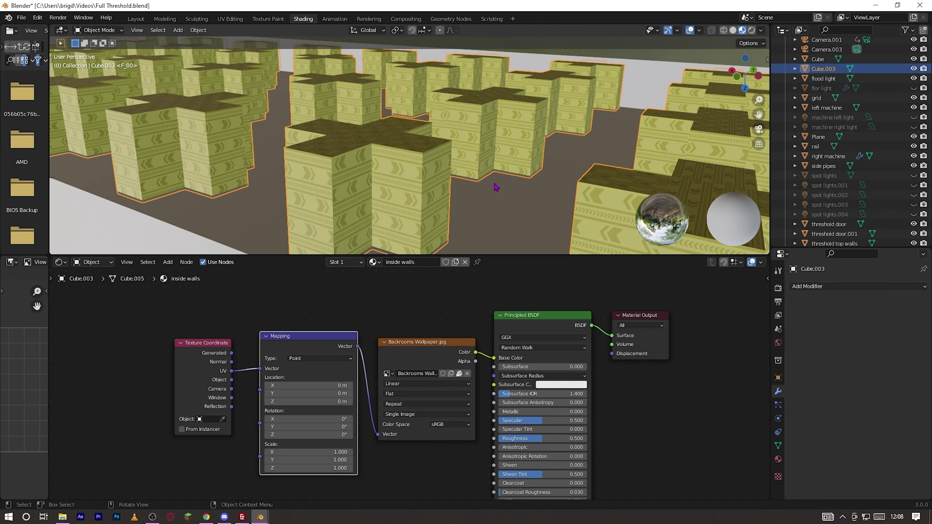
Try a Z rotation of 90° in the Mapping node of the pillars' wallpaper
scroll(414, 151, up, 4)
middle_drag(415, 151, 388, 158)
scroll(387, 158, down, 3)
click(343, 436)
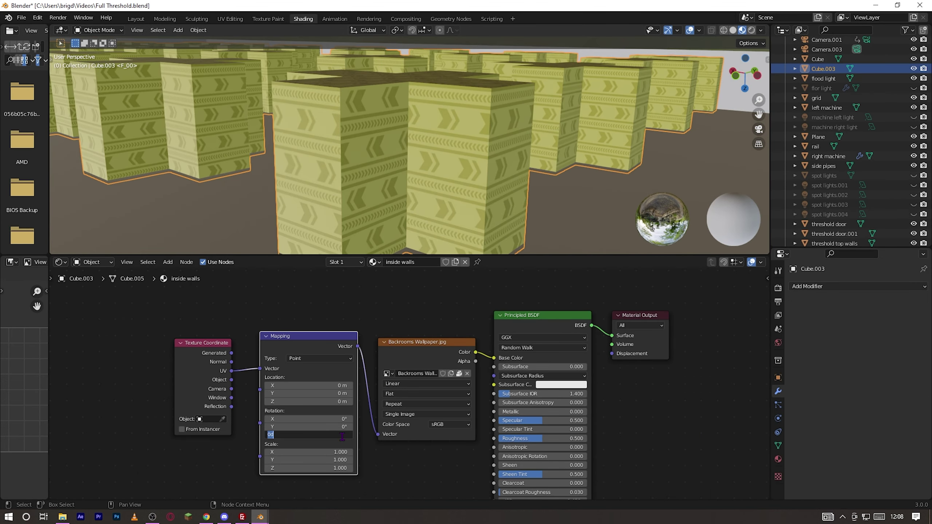
text(90)
key(Return)
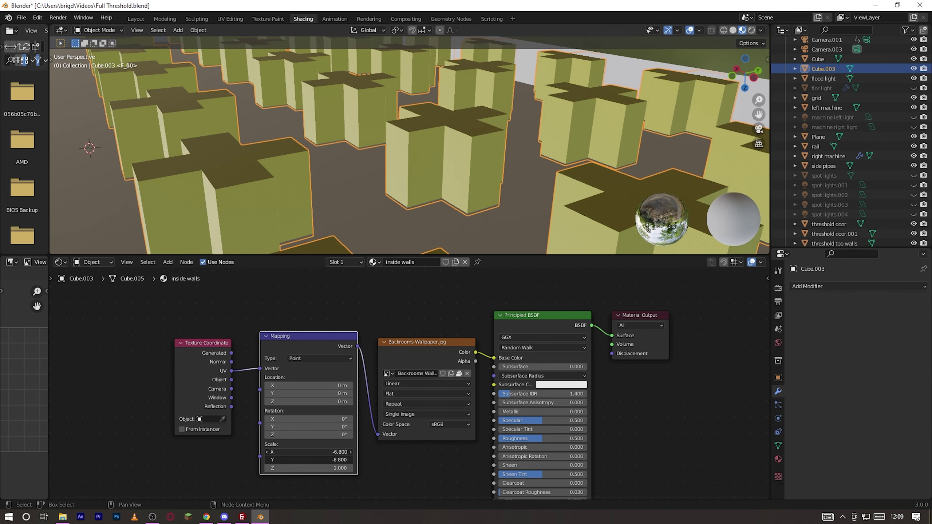
Select the hall's outer walls and name their material outer wall
scroll(485, 173, up, 5)
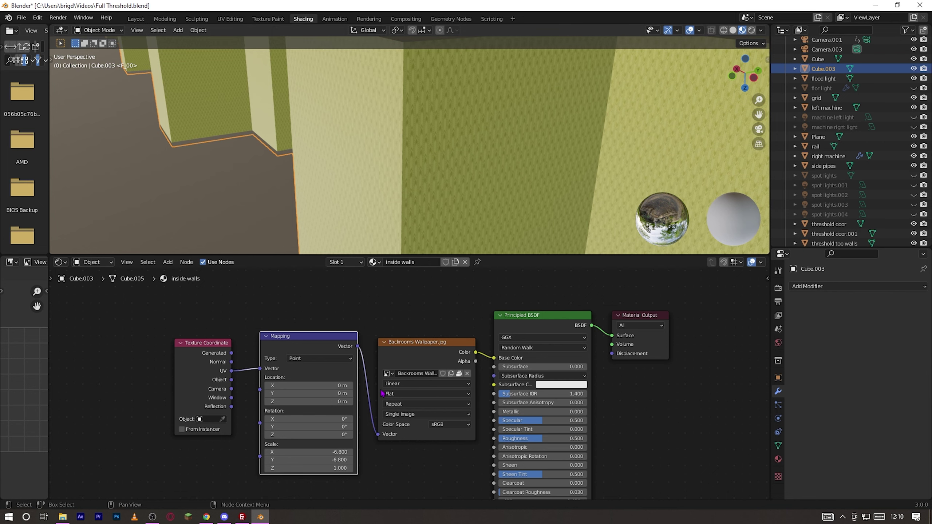
scroll(531, 181, down, 2)
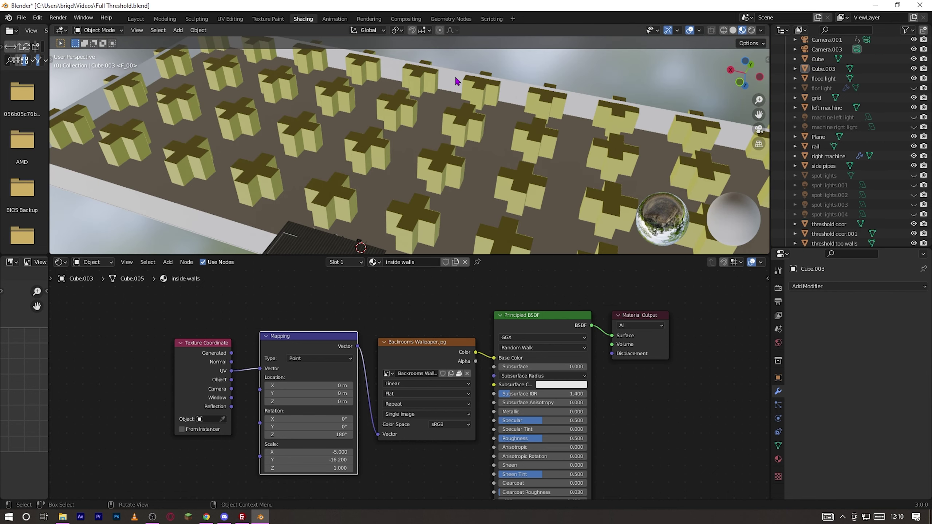
click(456, 78)
double_click(408, 262)
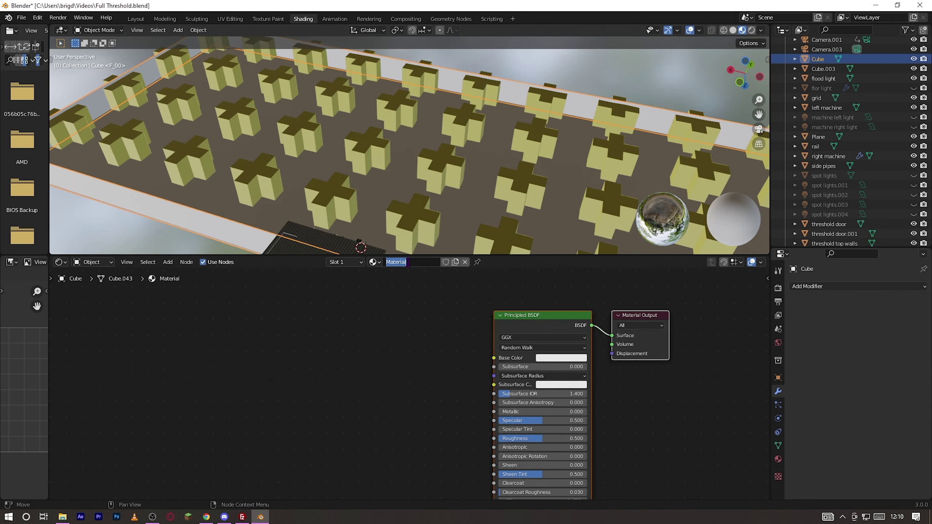
text(outer)
text(wall)
key(Return)
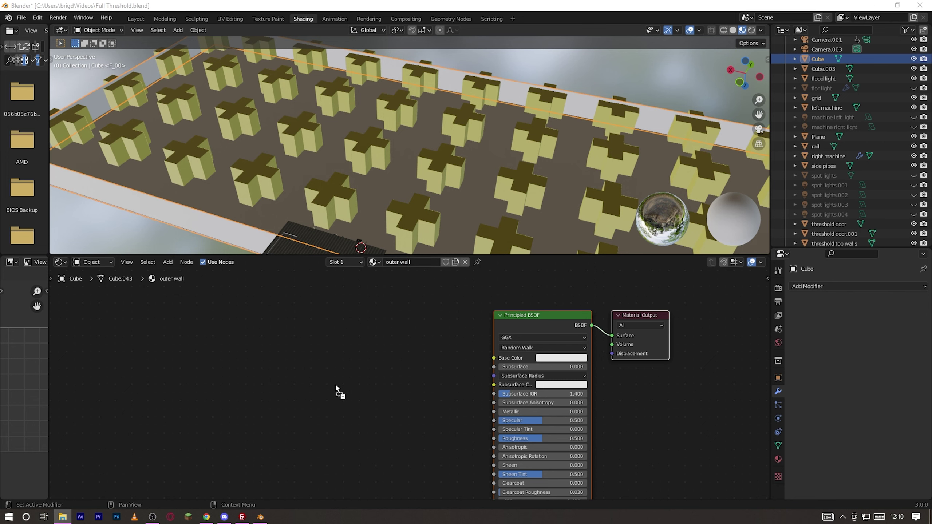
Connect the Backrooms Wallpaper.jpg image to the outer walls' Base Color and add Mapping and Texture Coordinate nodes to it
drag(338, 388, 332, 392)
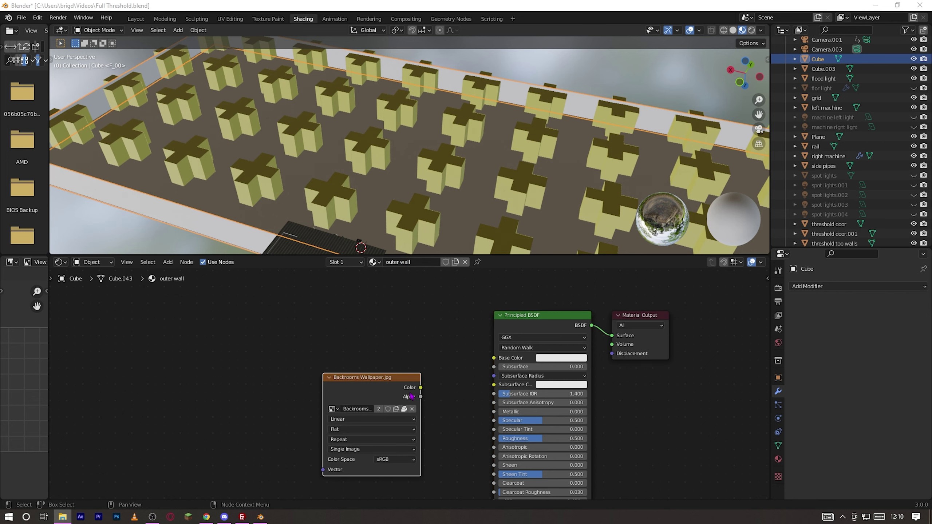
drag(421, 389, 494, 358)
key(ctrl+t)
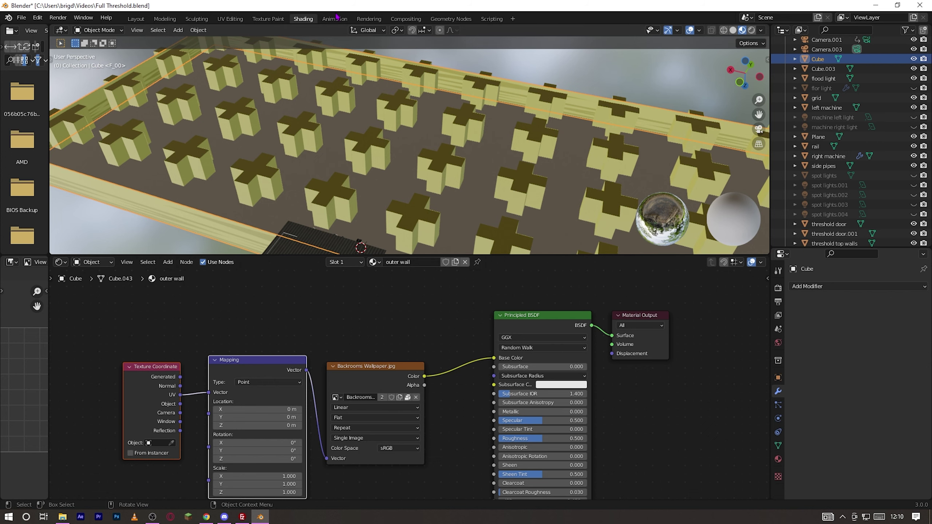
Reset the UV mapping of the outer walls' faces in the UV Editing workspace
click(230, 19)
scroll(507, 302, down, 10)
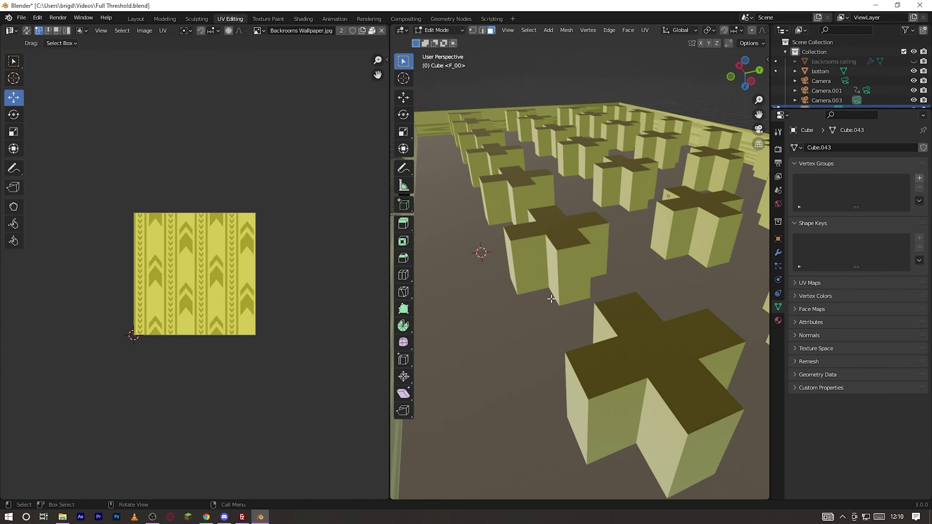
scroll(616, 313, up, 3)
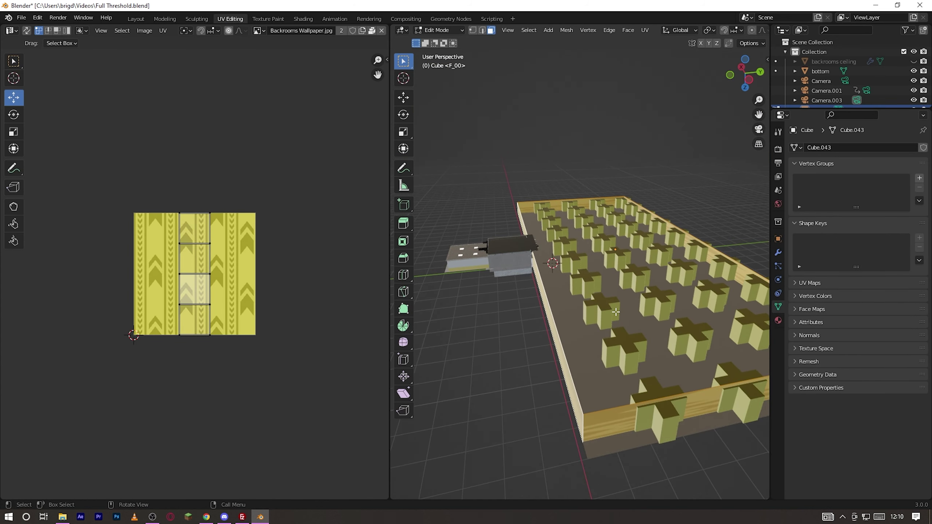
key(u)
click(617, 313)
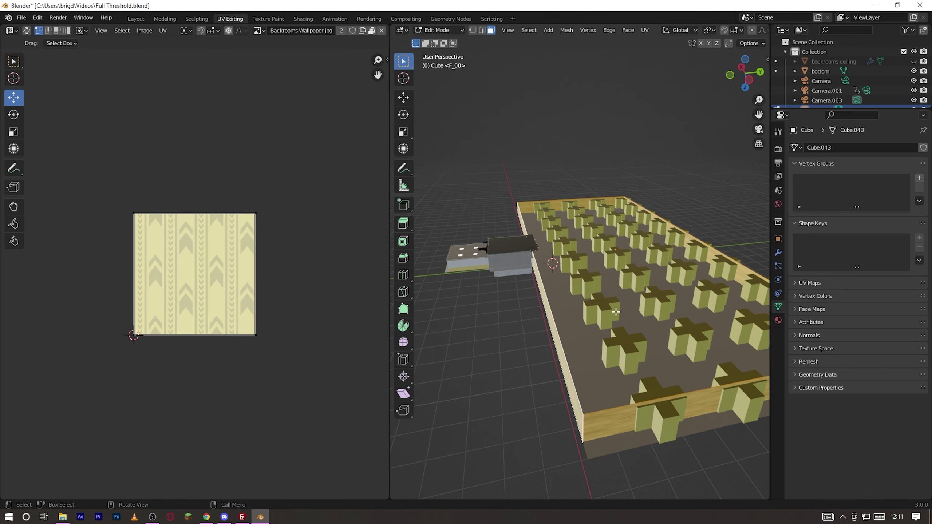
Adjust the X and Y mapping scale of the outer walls' wallpaper texture in the Shading workspace
middle_drag(474, 165, 402, 119)
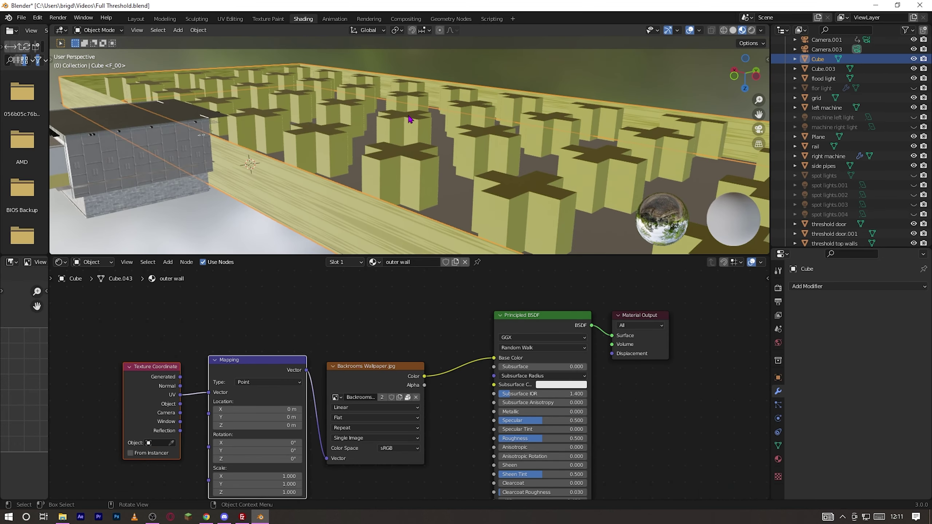
scroll(400, 121, up, 2)
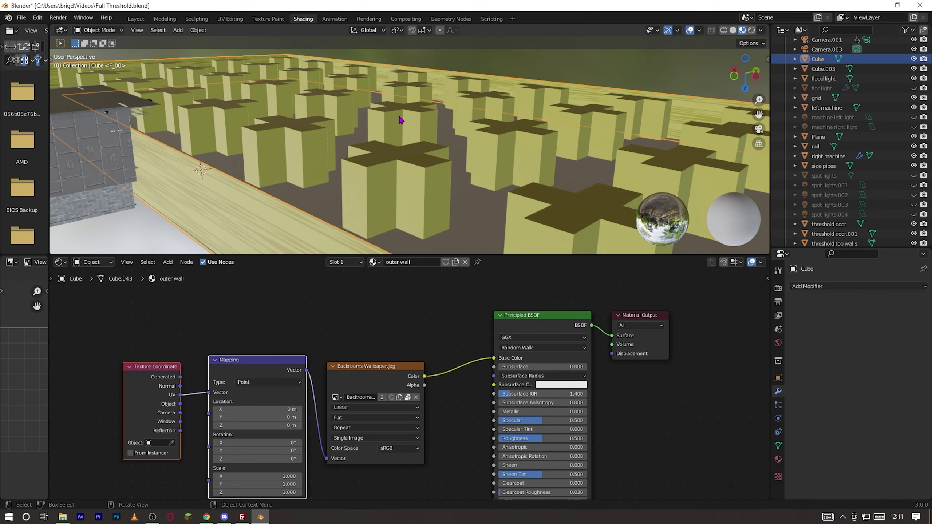
mouse_move(265, 476)
mouse_down()
mouse_move(220, 485)
mouse_move(260, 485)
mouse_up()
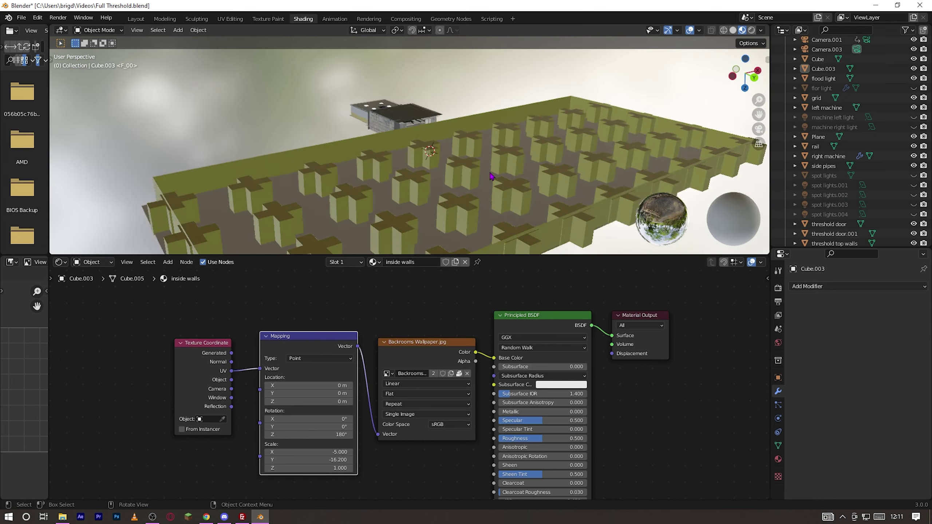
Create a material named carpet on the floor plane and set its carpet texture's mapping scale to X -24.6 and Y -14.3
middle_drag(422, 166, 426, 187)
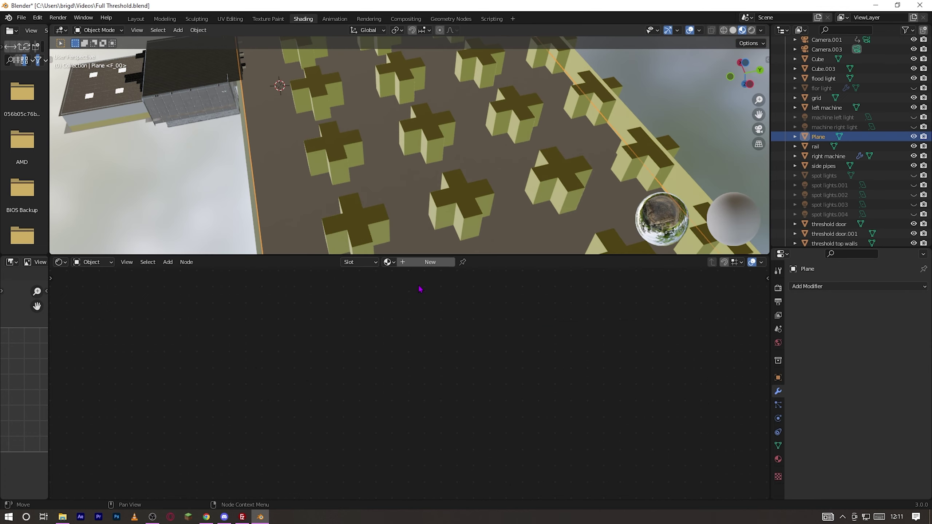
double_click(409, 261)
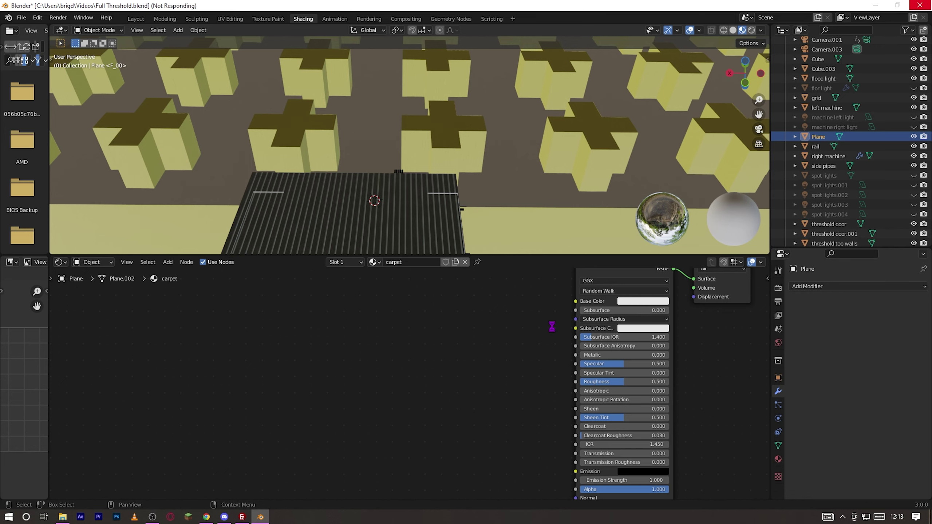
scroll(473, 153, up, 5)
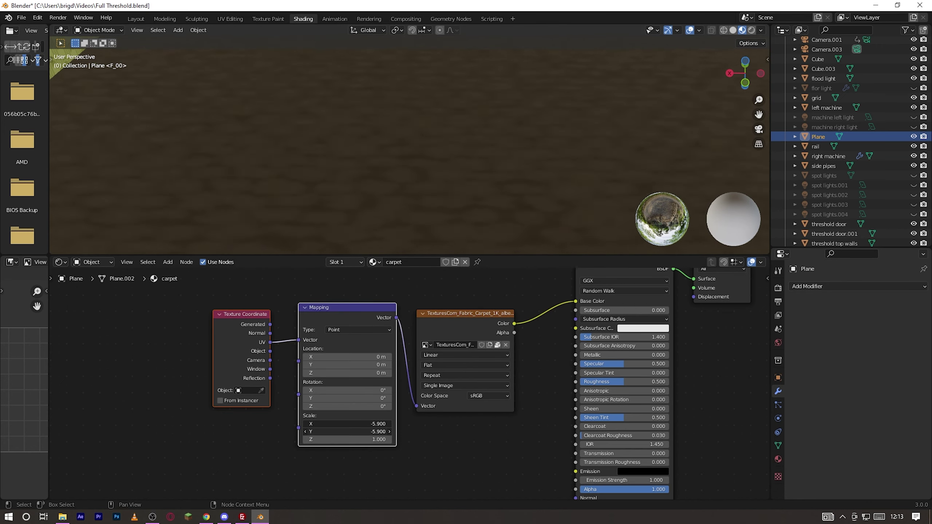
mouse_move(367, 432)
mouse_down()
mouse_move(324, 432)
mouse_move(369, 424)
mouse_up()
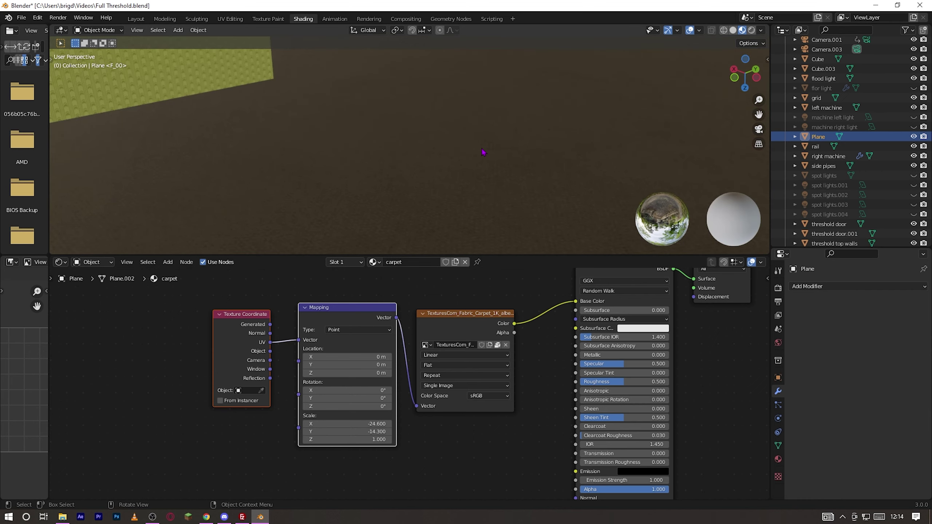
scroll(475, 169, down, 4)
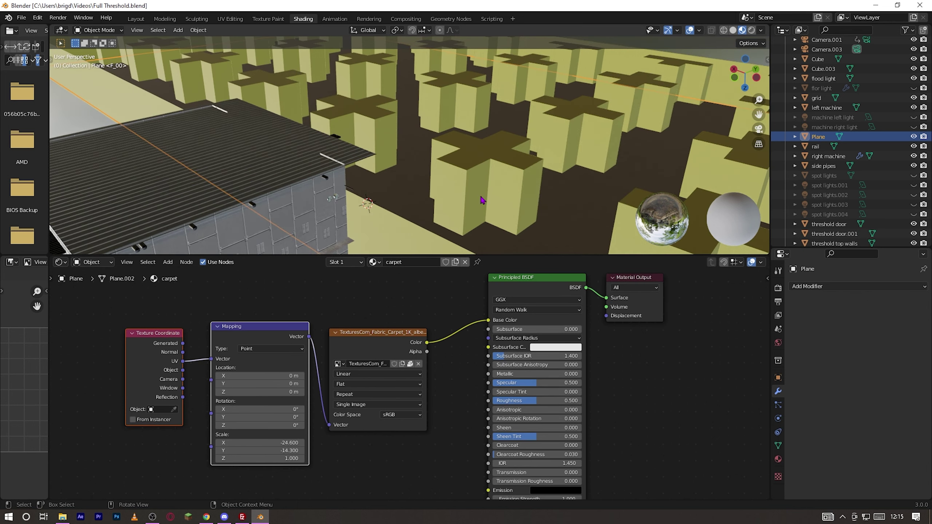
Add an Ambient Occlusion node and a ColorRamp node to the pillars' inside walls material
click(500, 224)
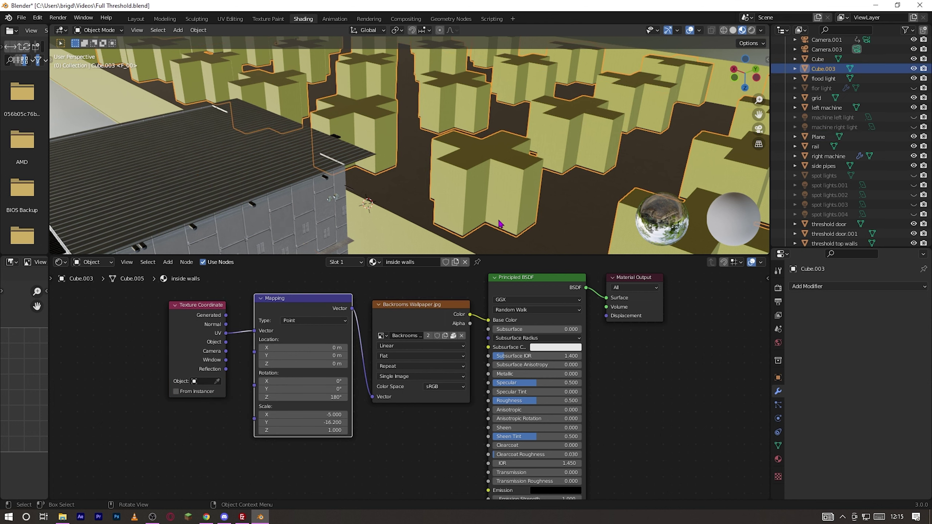
middle_drag(645, 348, 486, 466)
click(168, 262)
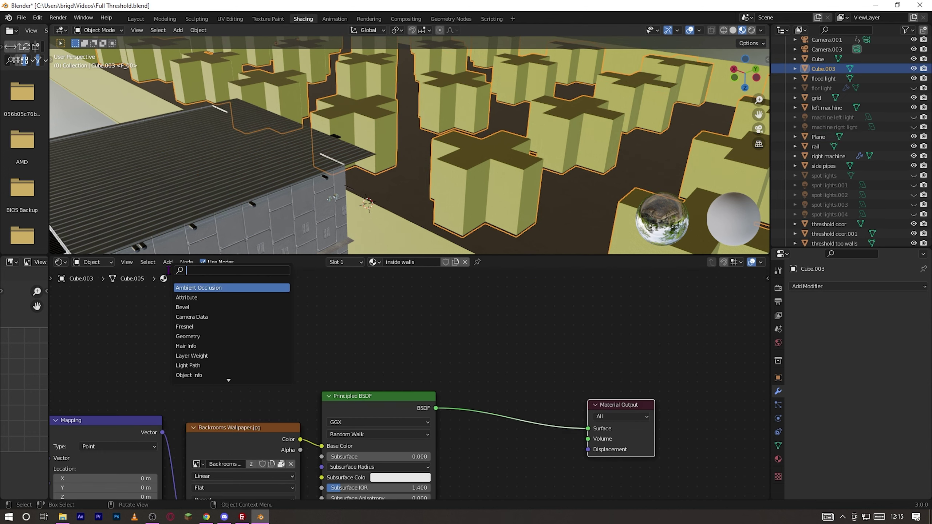
text(am)
click(206, 288)
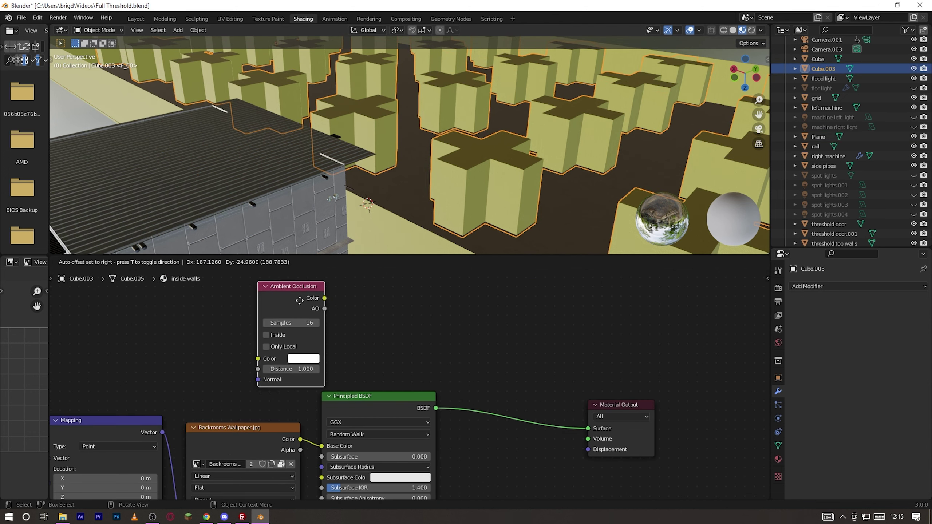
click(372, 293)
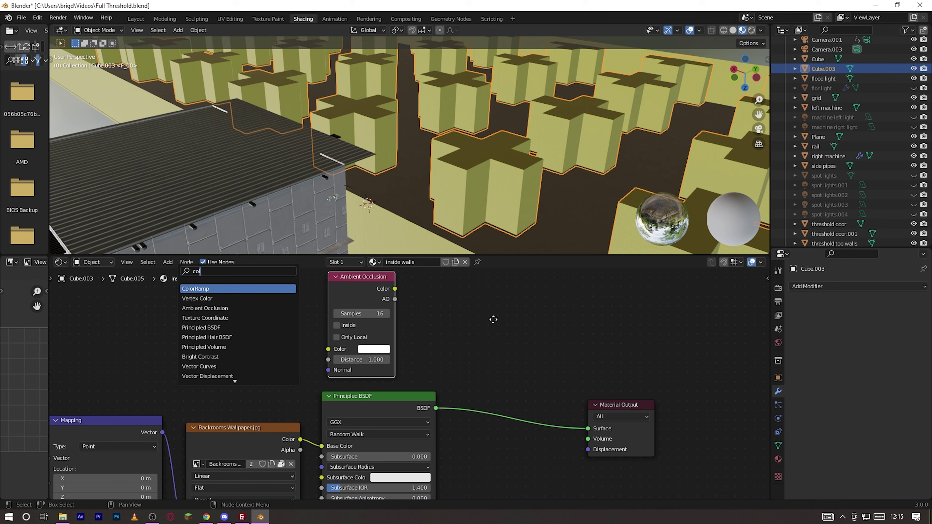
key(Return)
click(494, 320)
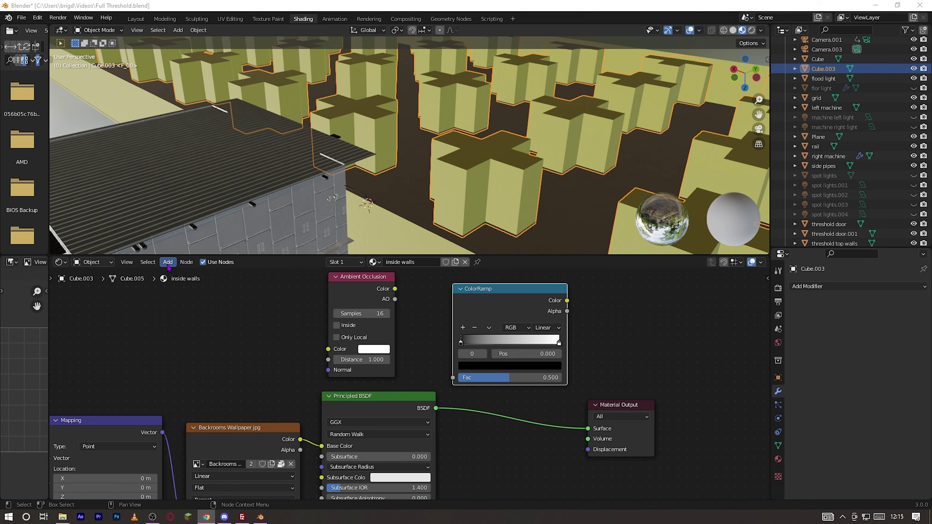
Insert a Mix Shader node between the Principled BSDF and the Material Output of the inside walls material
click(168, 262)
text(mix)
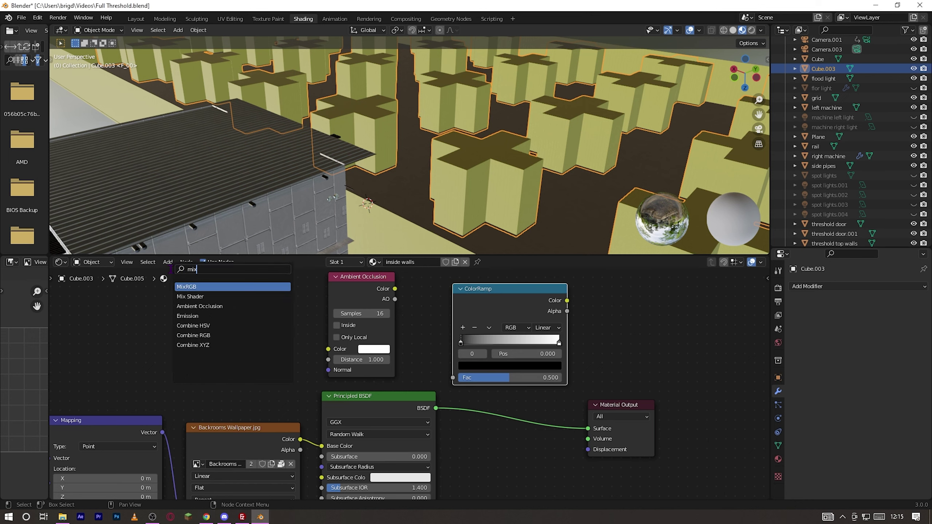
click(205, 296)
click(533, 431)
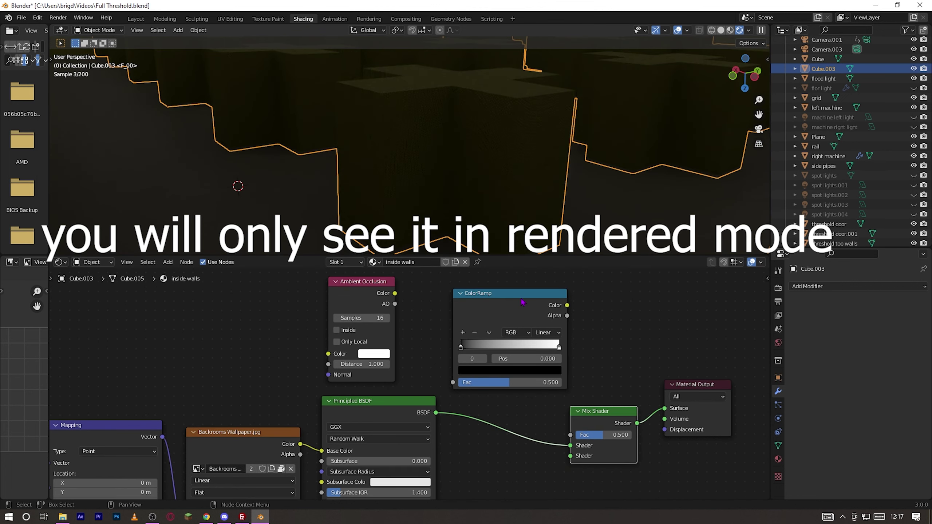
Connect the ColorRamp's Color output to the Mix Shader's Fac and space out the ColorRamp and Ambient Occlusion nodes
drag(521, 295, 480, 285)
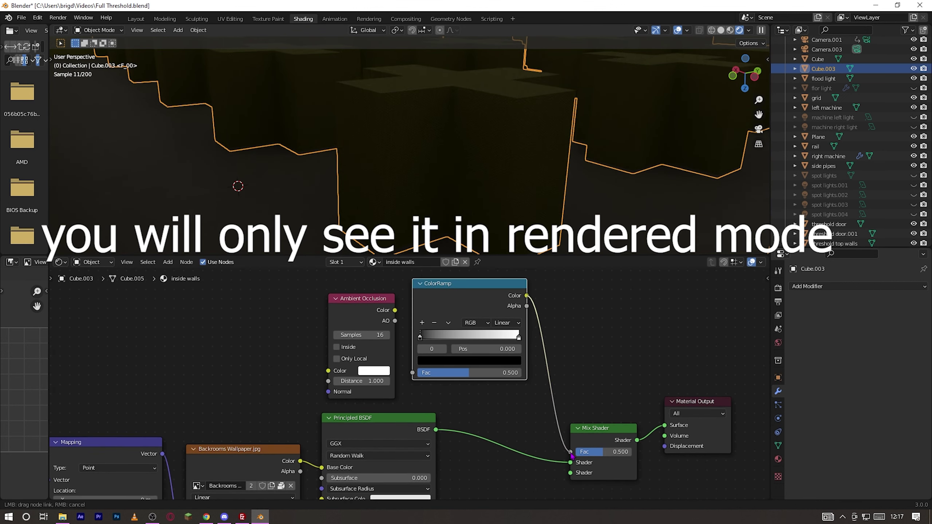
drag(572, 455, 571, 452)
drag(396, 314, 335, 299)
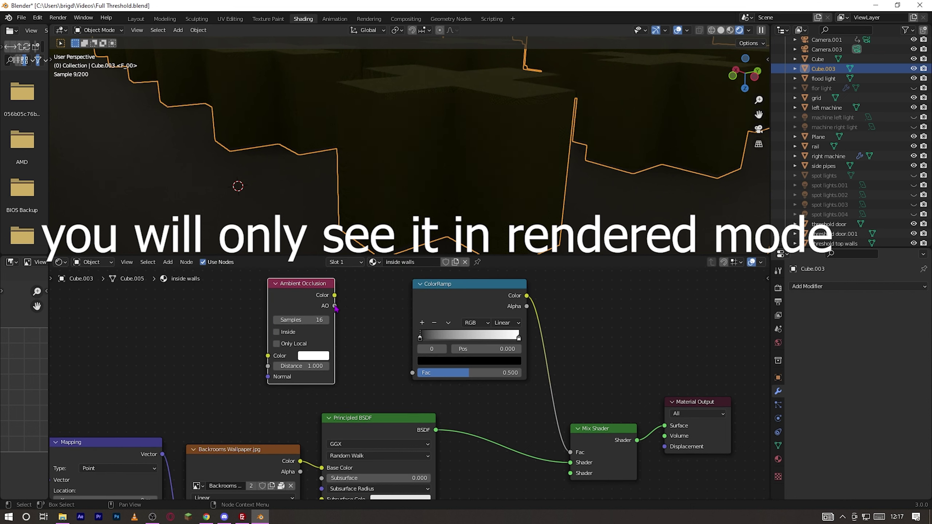
Connect the Ambient Occlusion node's AO output to the ColorRamp's Fac input and switch the viewport to Material Preview shading
drag(420, 374, 418, 373)
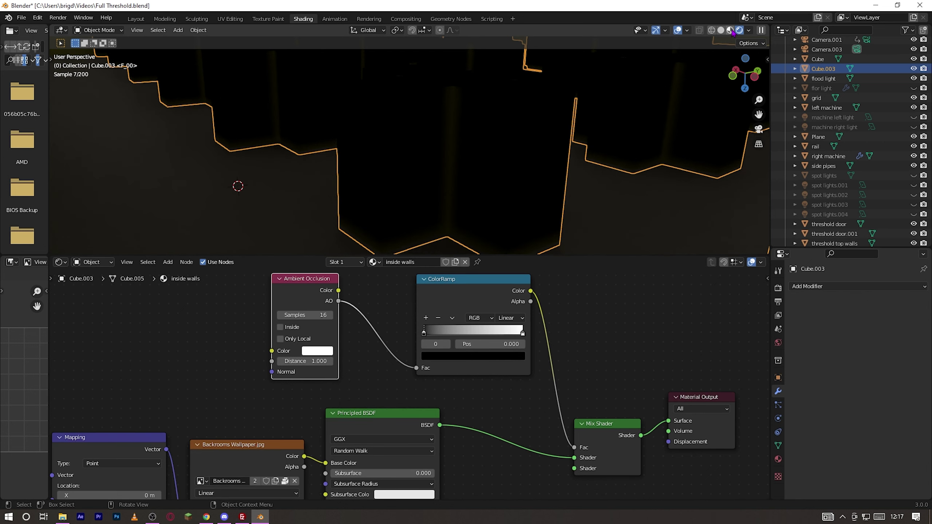
click(731, 30)
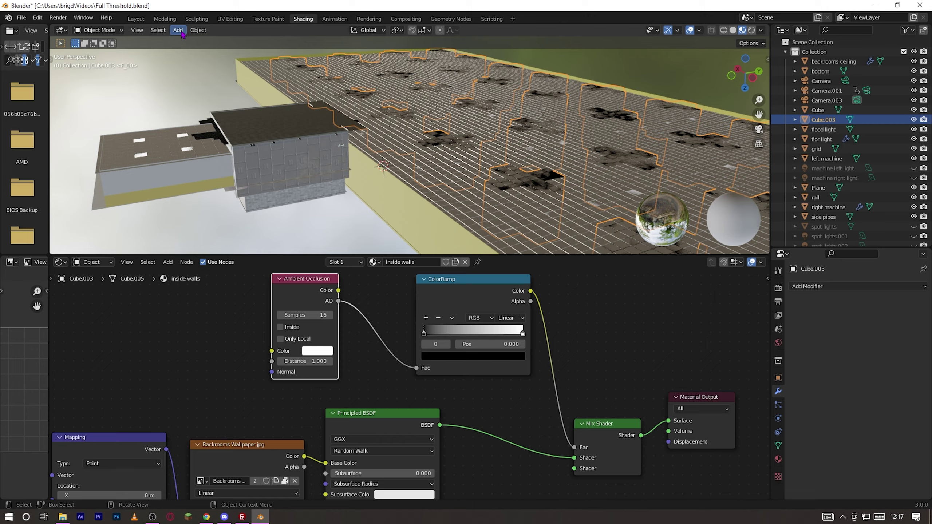
Add a camera to the scene and place it inside the hall, beside the outer wall and facing along the pillars
click(179, 30)
mouse_move(183, 42)
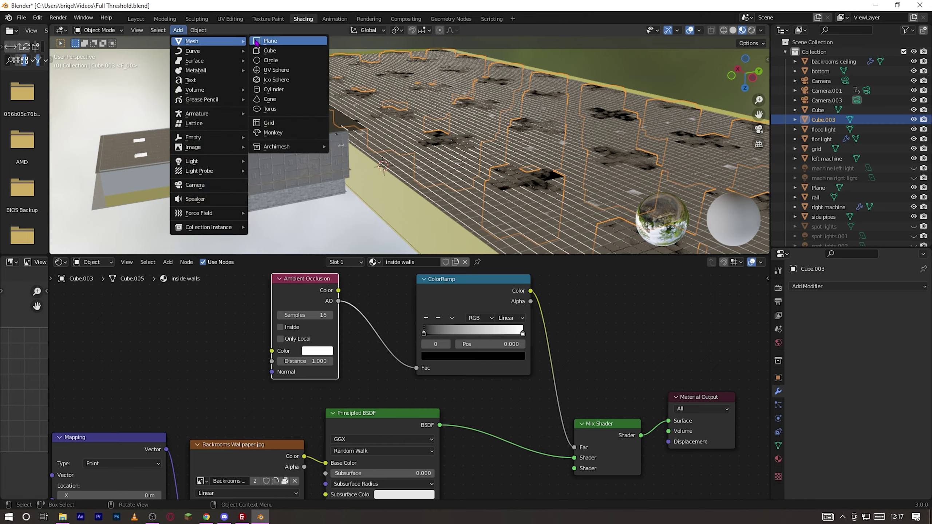
click(195, 185)
key(g)
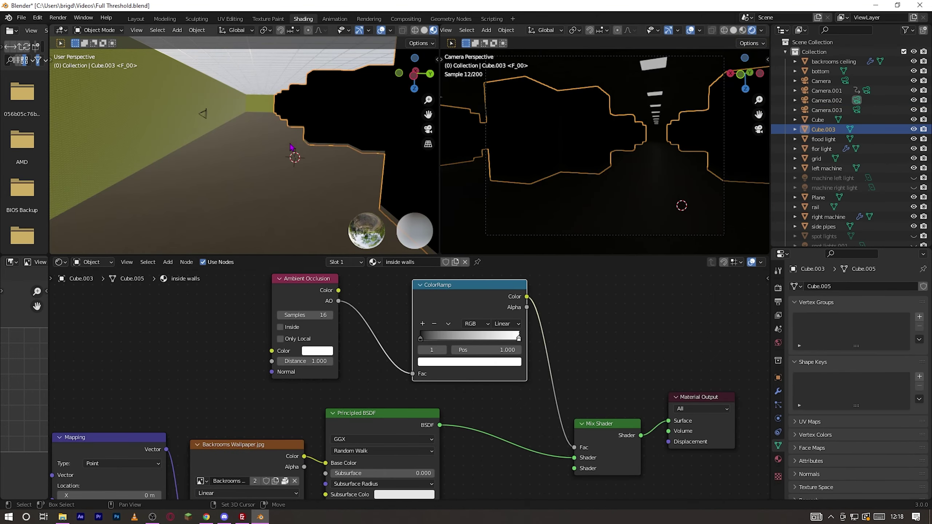
shift+middle_drag(291, 147, 273, 166)
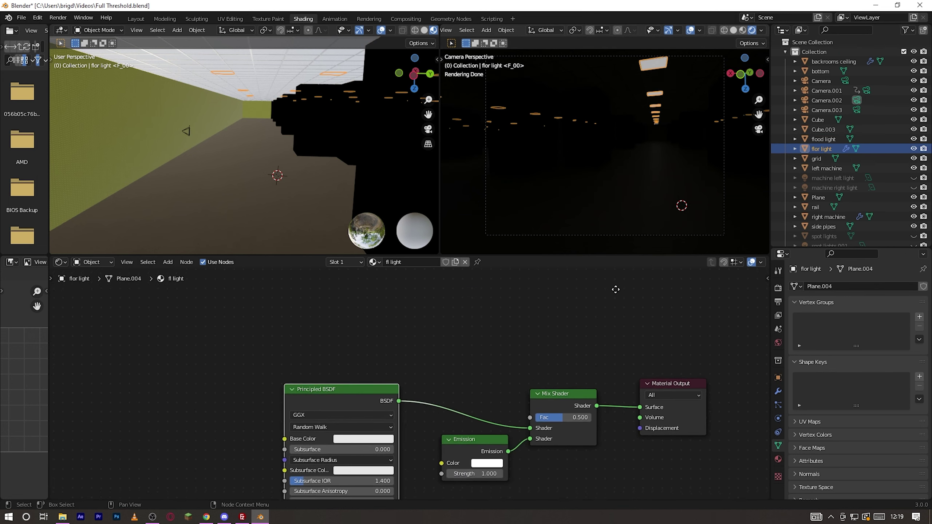
Raise the light panels' Emission strength to 74.2 and tint the emission color pale yellow
middle_drag(616, 289, 612, 475)
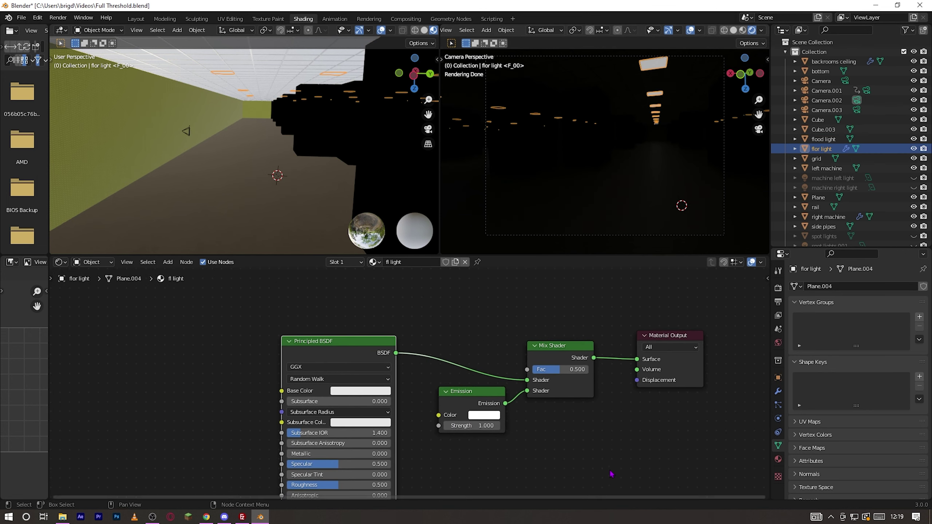
drag(473, 426, 532, 425)
click(481, 416)
drag(509, 317, 505, 315)
Set the Roughness of the floor plane's carpet material to 1
click(257, 186)
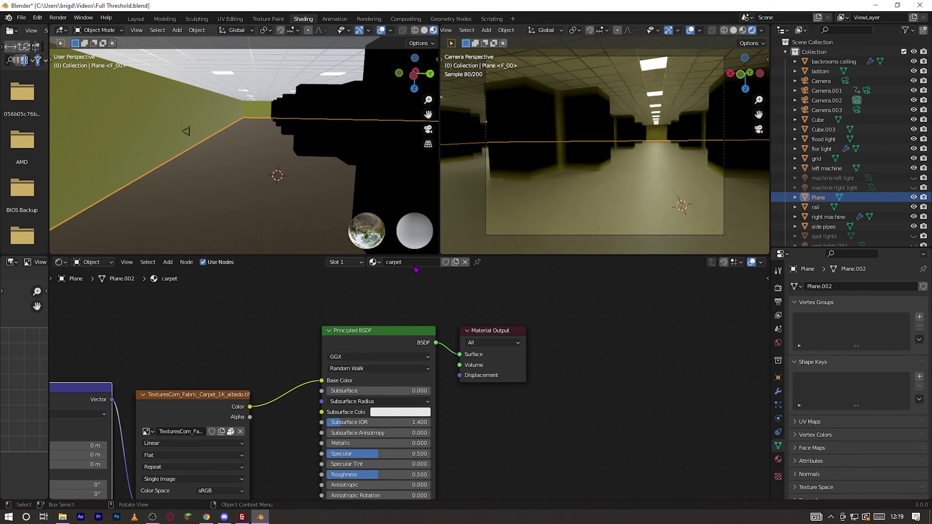
middle_drag(666, 457, 719, 368)
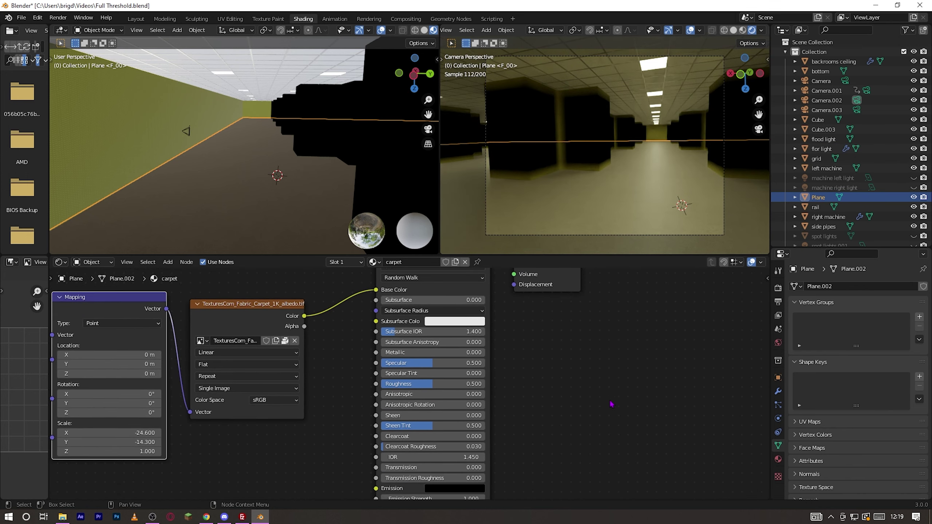
middle_drag(610, 401, 632, 372)
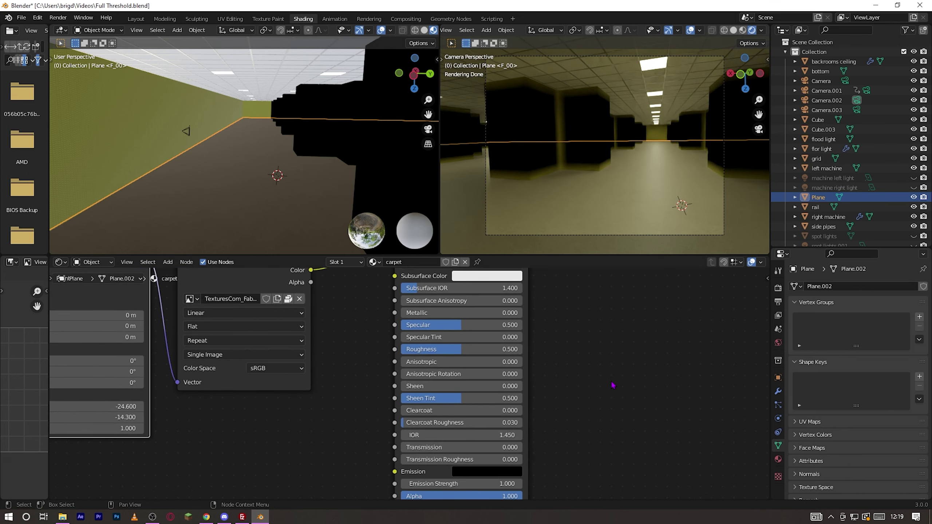
scroll(532, 370, up, 2)
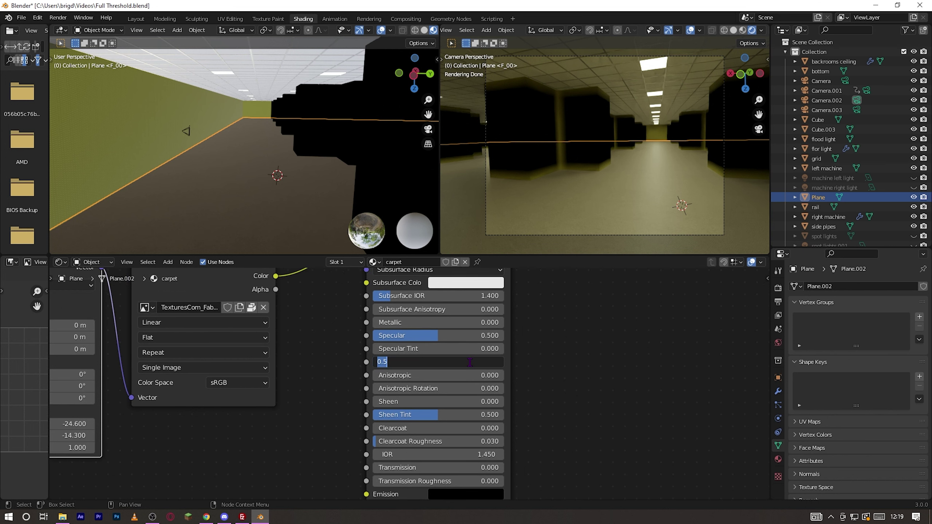
text(1)
key(Return)
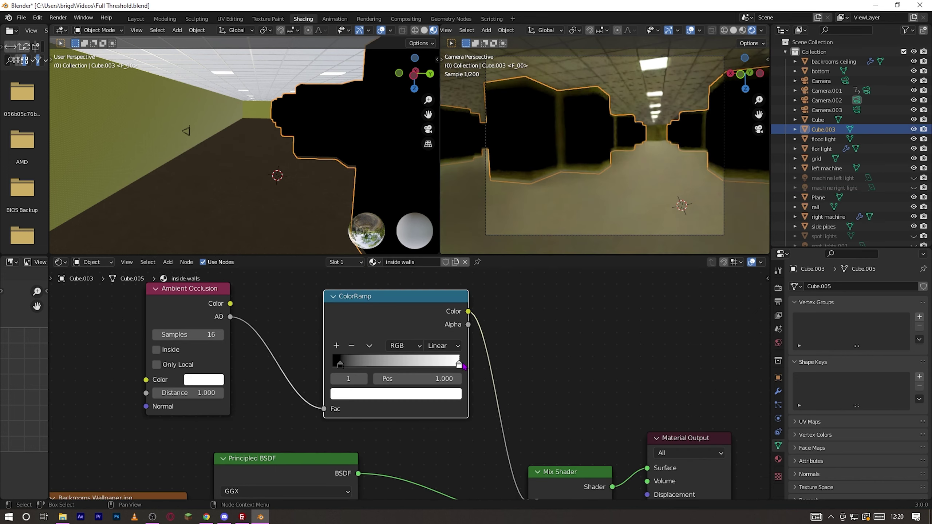
Reverse the pillars' ColorRamp so it runs from white to black, and set the Ambient Occlusion Distance to 0.2
drag(452, 364, 378, 377)
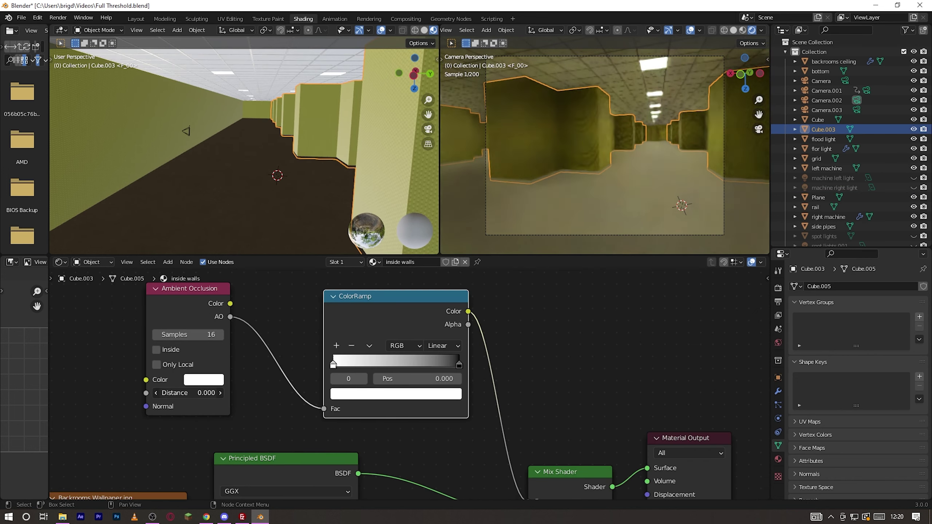
mouse_move(188, 393)
mouse_down()
mouse_move(200, 393)
mouse_move(191, 393)
mouse_up()
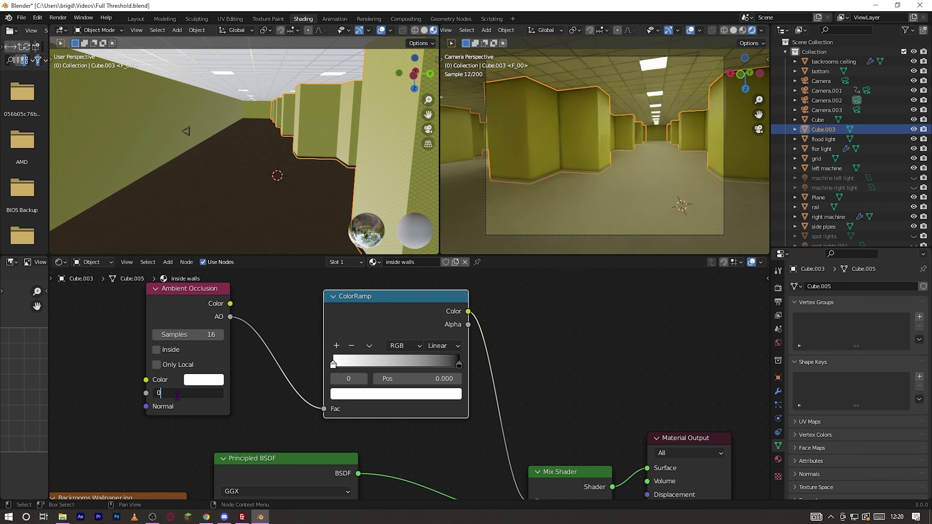
text(.2)
key(Return)
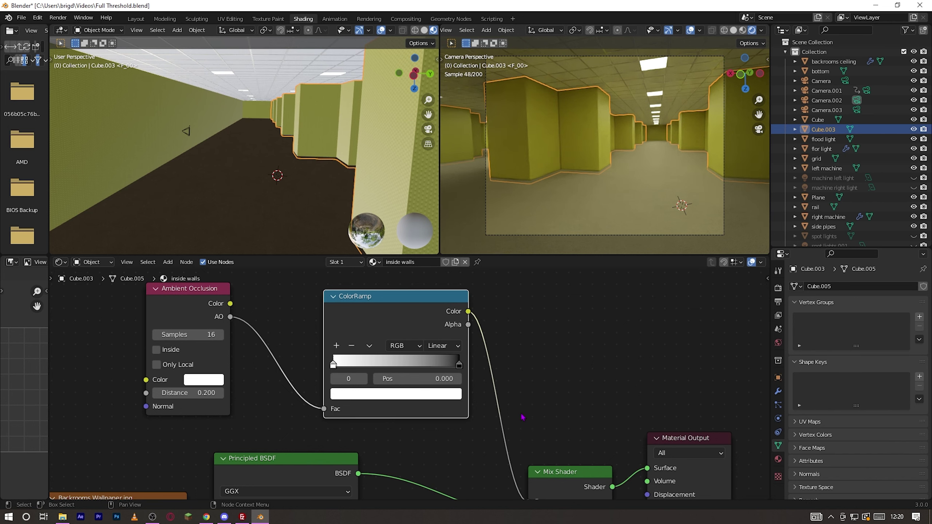
Set the position of the black stop in the pillars' ColorRamp to 0.2
drag(332, 369, 338, 367)
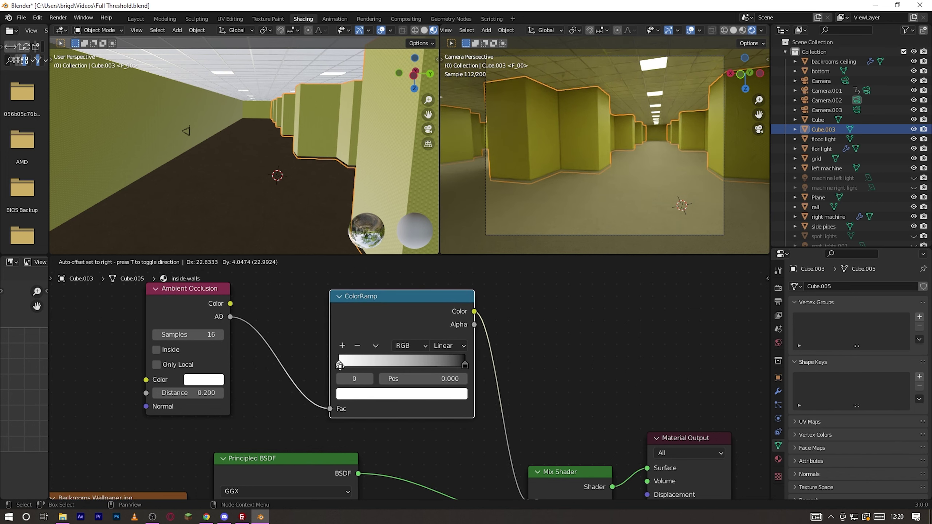
click(403, 384)
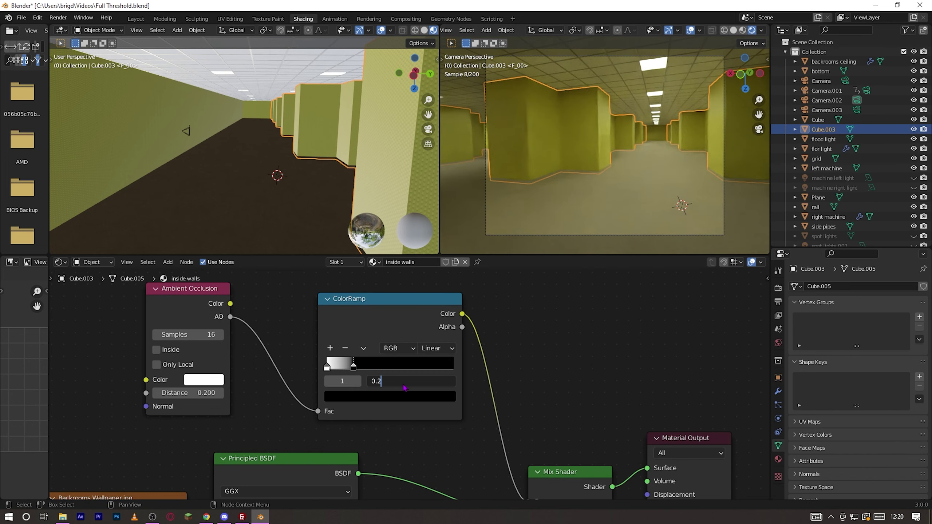
text(0.2)
click(572, 93)
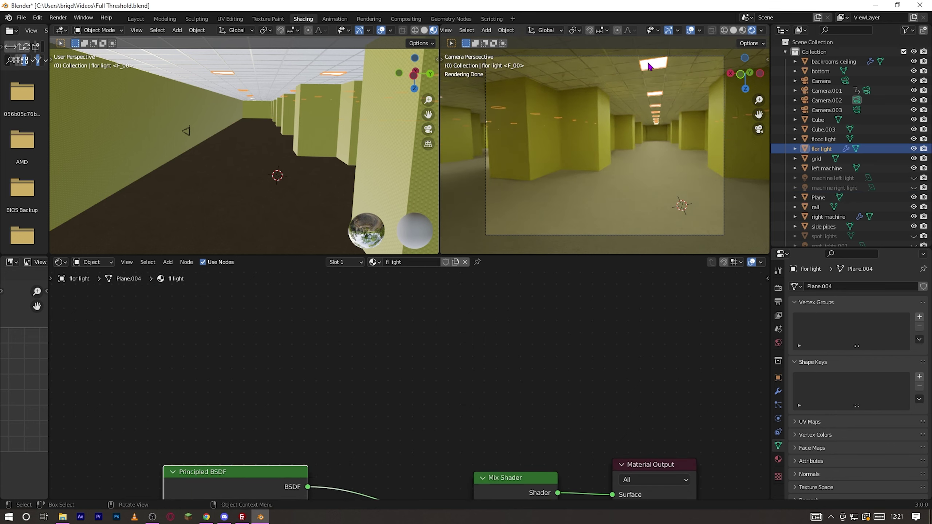
Shift the light panels' emission color to a pale greenish yellow and raise the Emission strength to 99.9
middle_drag(497, 401, 449, 471)
scroll(442, 462, up, 1)
scroll(444, 462, up, 3)
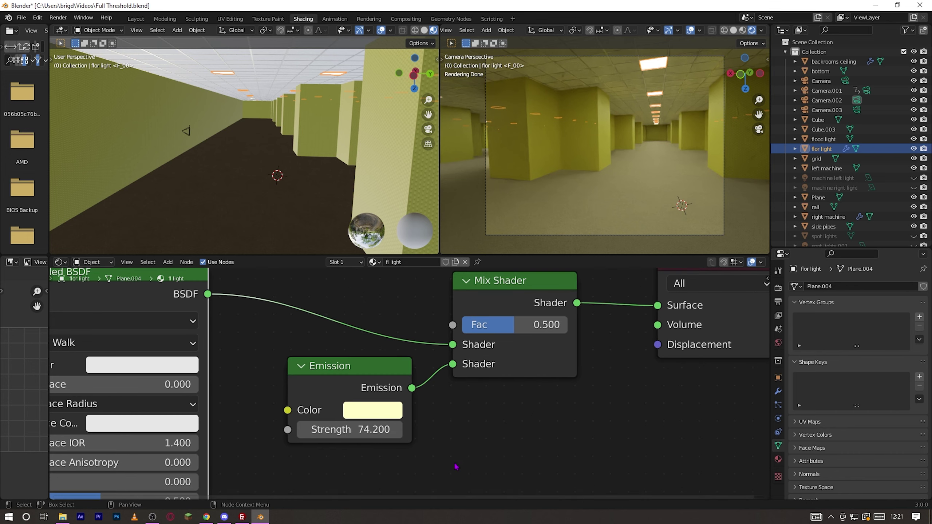
click(379, 411)
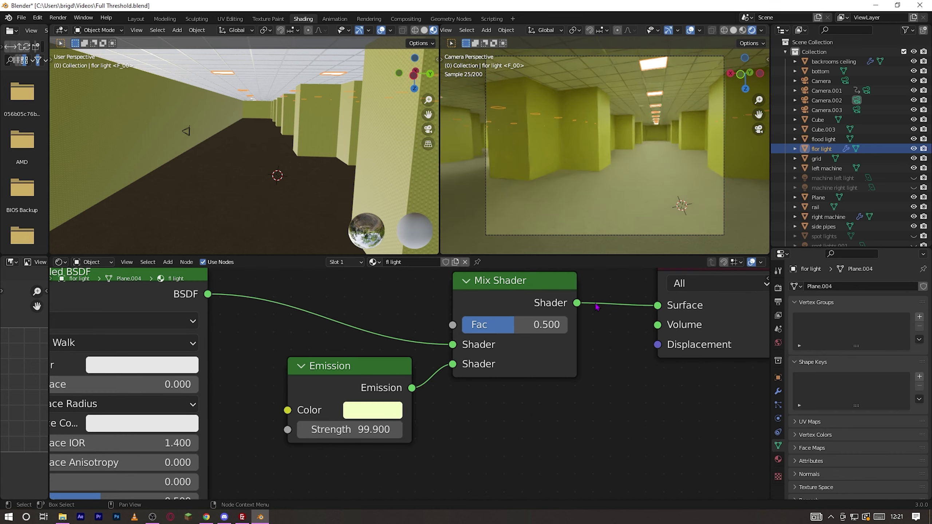
Select the camera inside the hall and rotate it about the global Z axis
scroll(607, 224, down, 1)
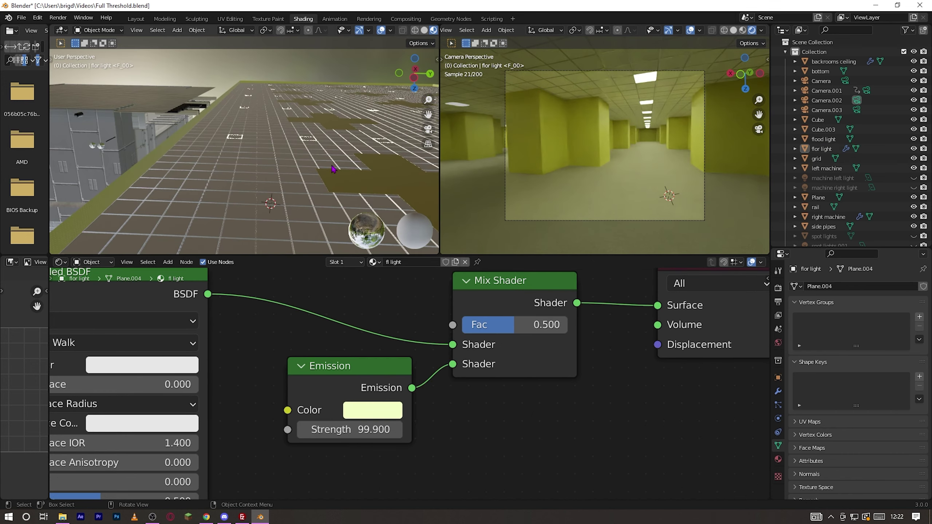
middle_drag(332, 180, 341, 165)
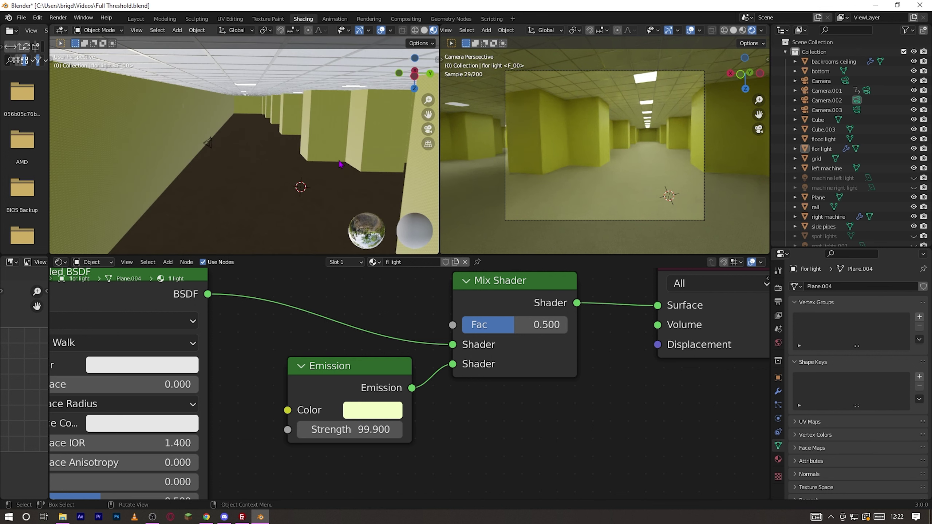
scroll(342, 164, up, 1)
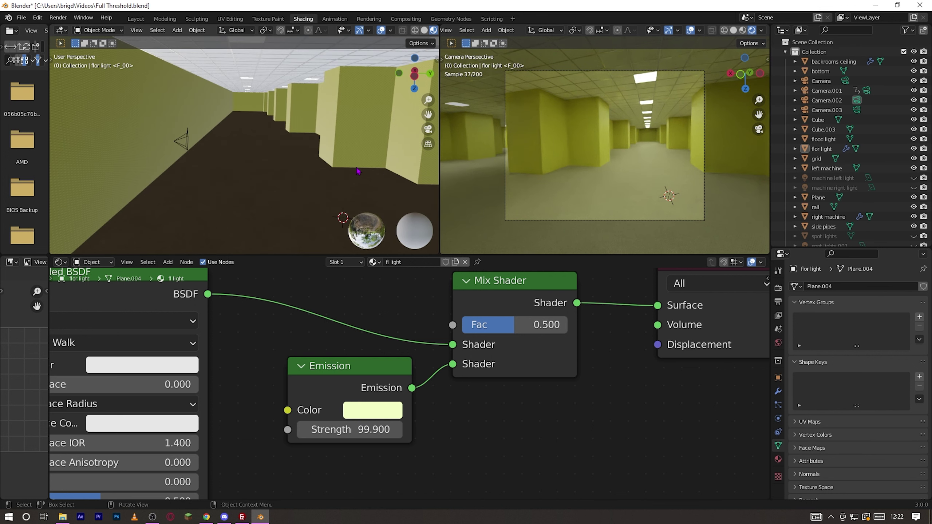
click(188, 143)
key(r)
key(z)
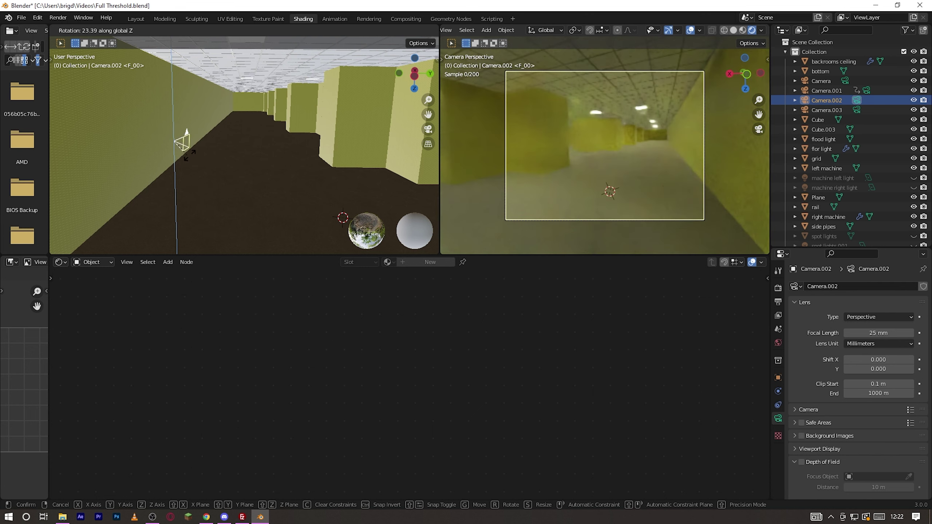
click(209, 116)
Move the camera along the Y axis across the hall and adjust its rotation about the global Z axis
key(g)
key(y)
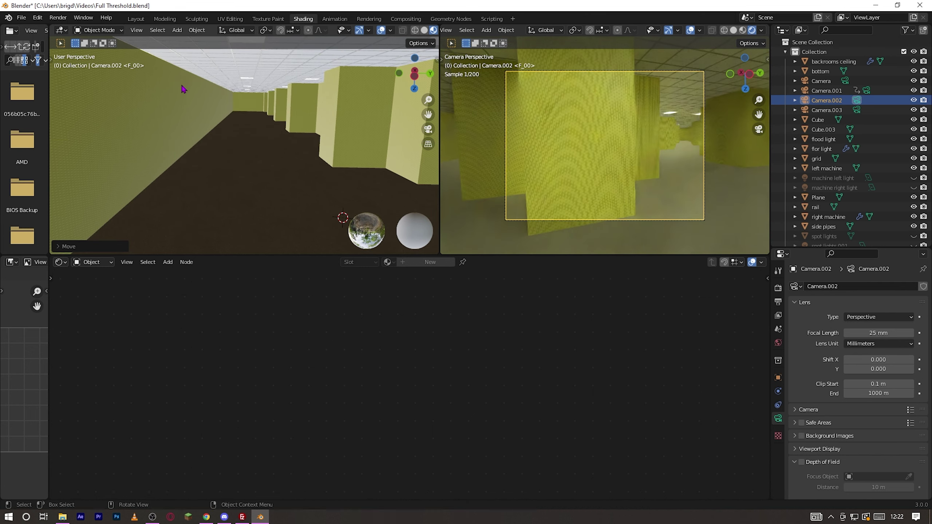
click(198, 90)
key(r)
key(z)
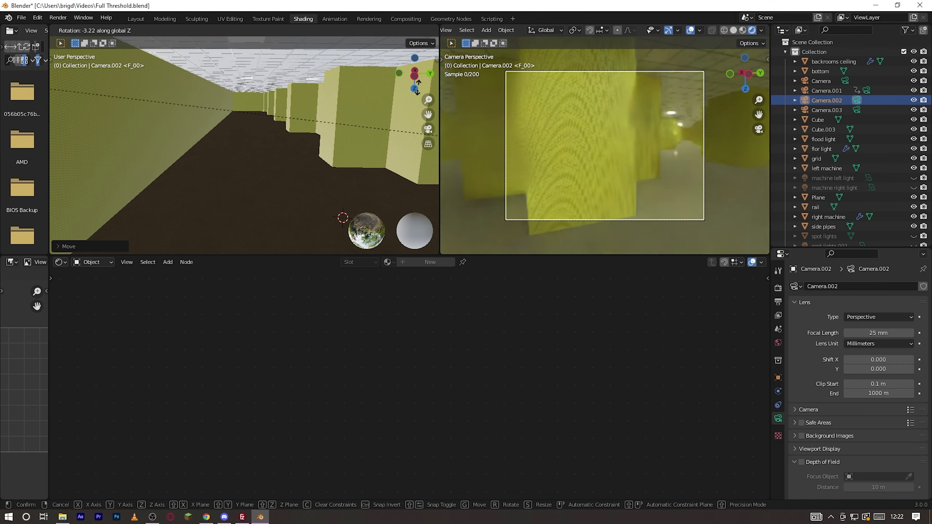
click(235, 147)
Reposition the camera and rotate it about 55° around global Z to look straight down an aisle between the pillars
mouse_move(237, 148)
middle_down()
mouse_move(255, 153)
mouse_move(188, 153)
mouse_move(227, 149)
middle_up()
key(r)
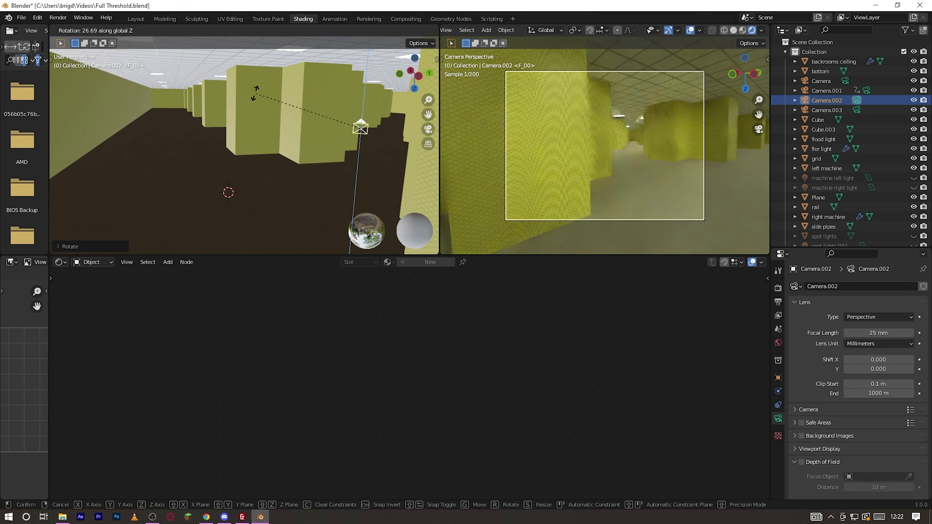
click(272, 99)
scroll(711, 198, up, 4)
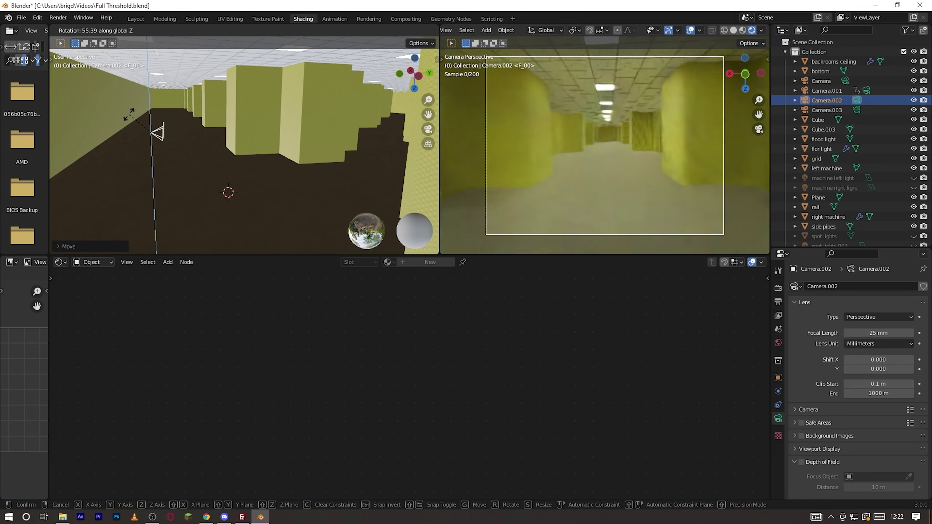
click(380, 231)
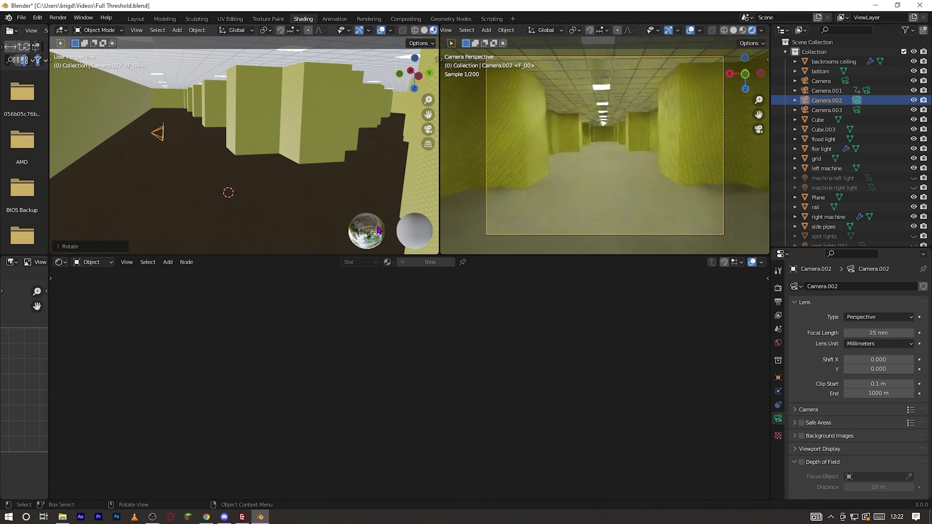